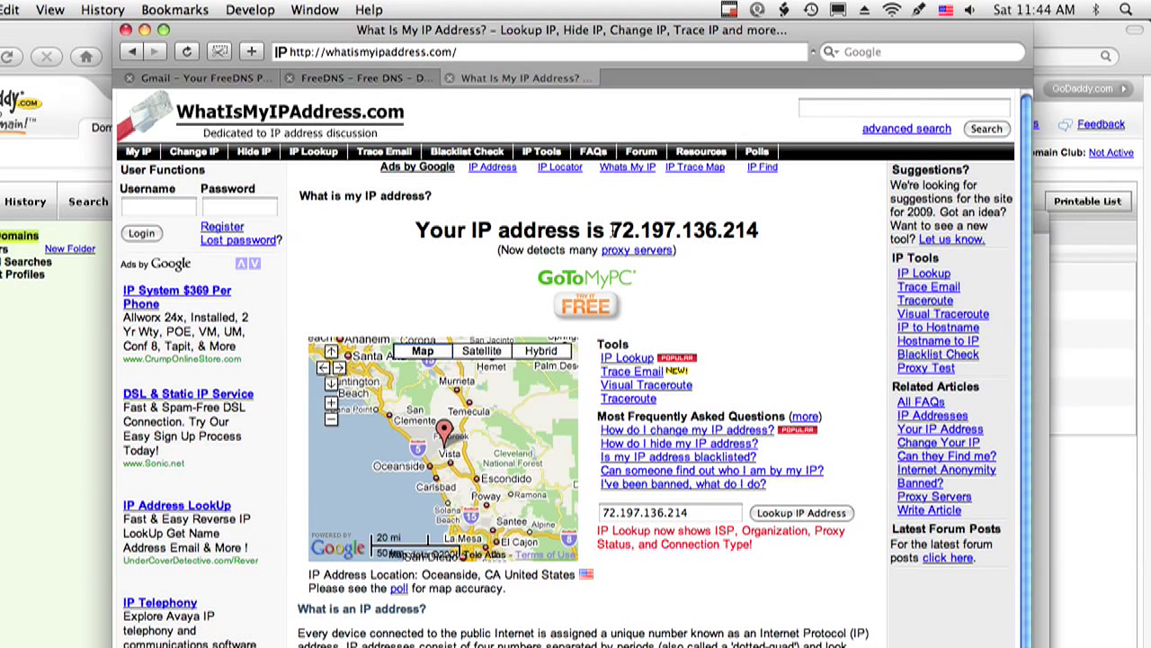
# Select the public IP address 72.197.136.214 shown on WhatIsMyIPAddress.com.
pyautogui.moveTo(610, 230); pyautogui.dragTo(753, 231)
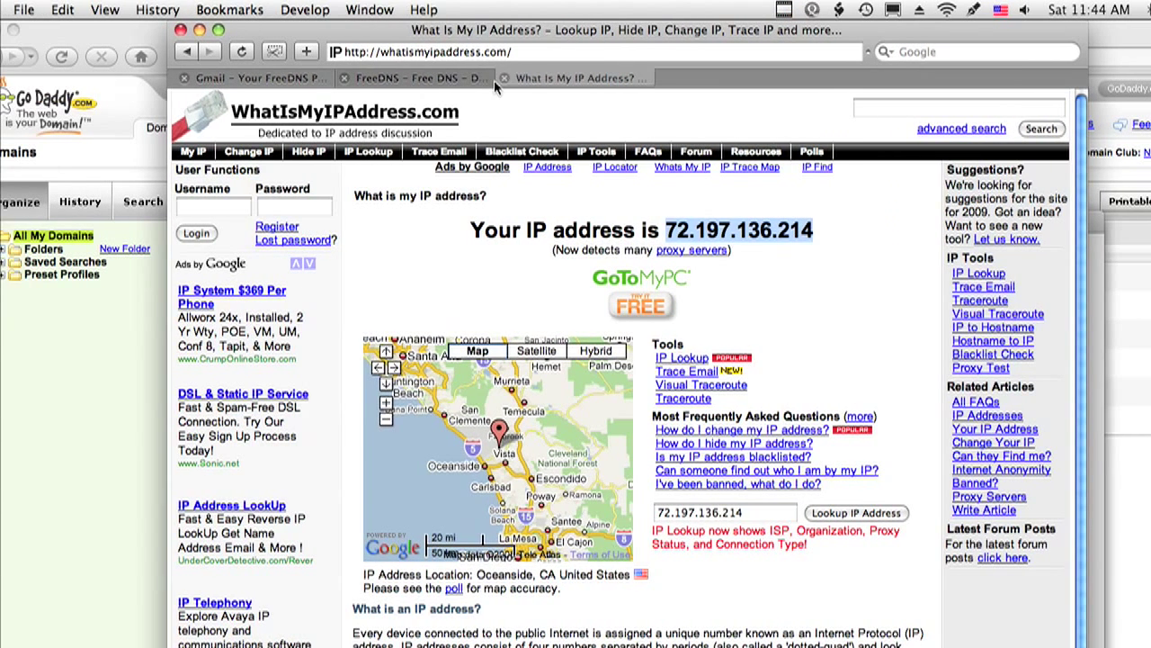
# Go from the FreeDNS domain registry to the list of the account's own domains.
pyautogui.click(352, 79)
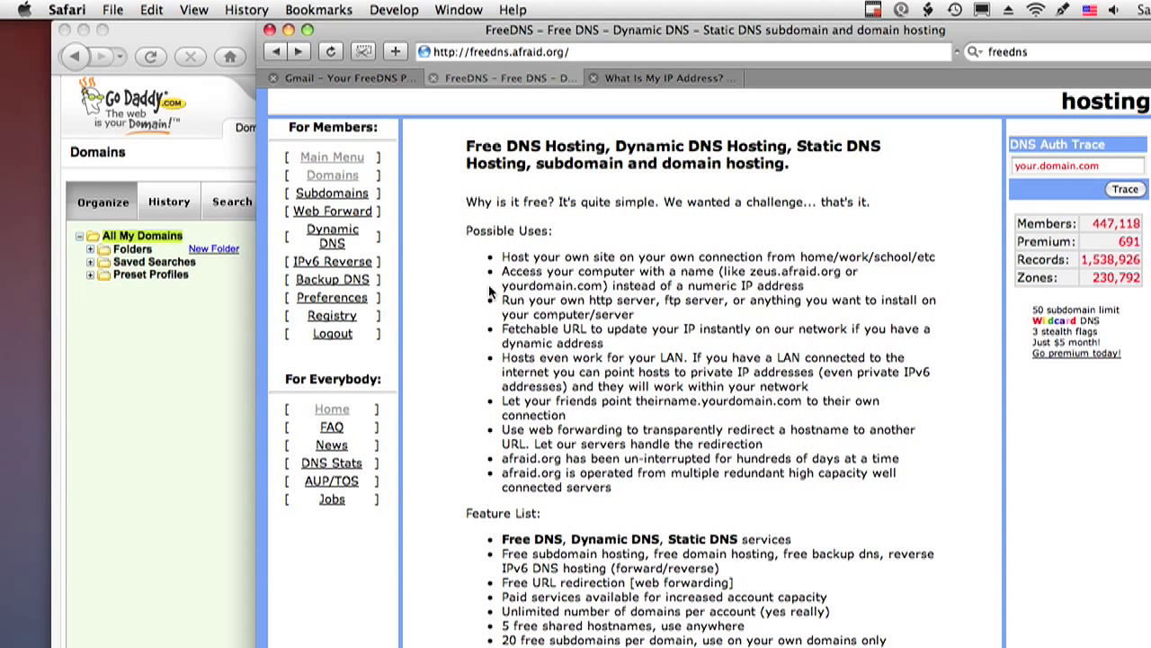
pyautogui.click(340, 324)
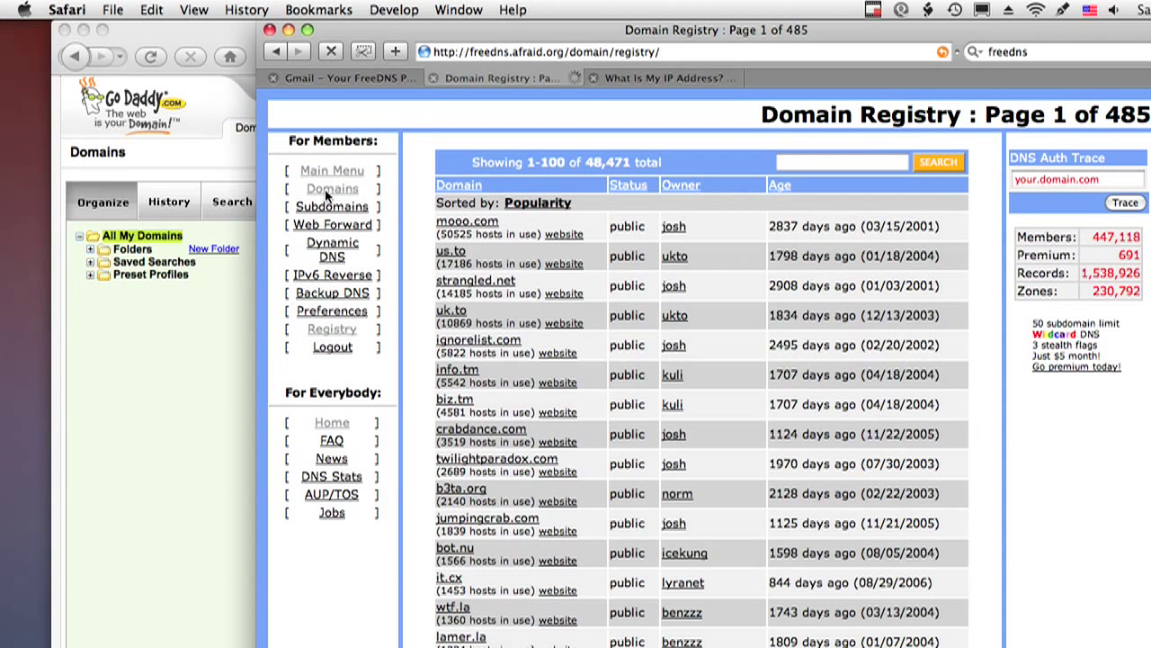
pyautogui.click(329, 190)
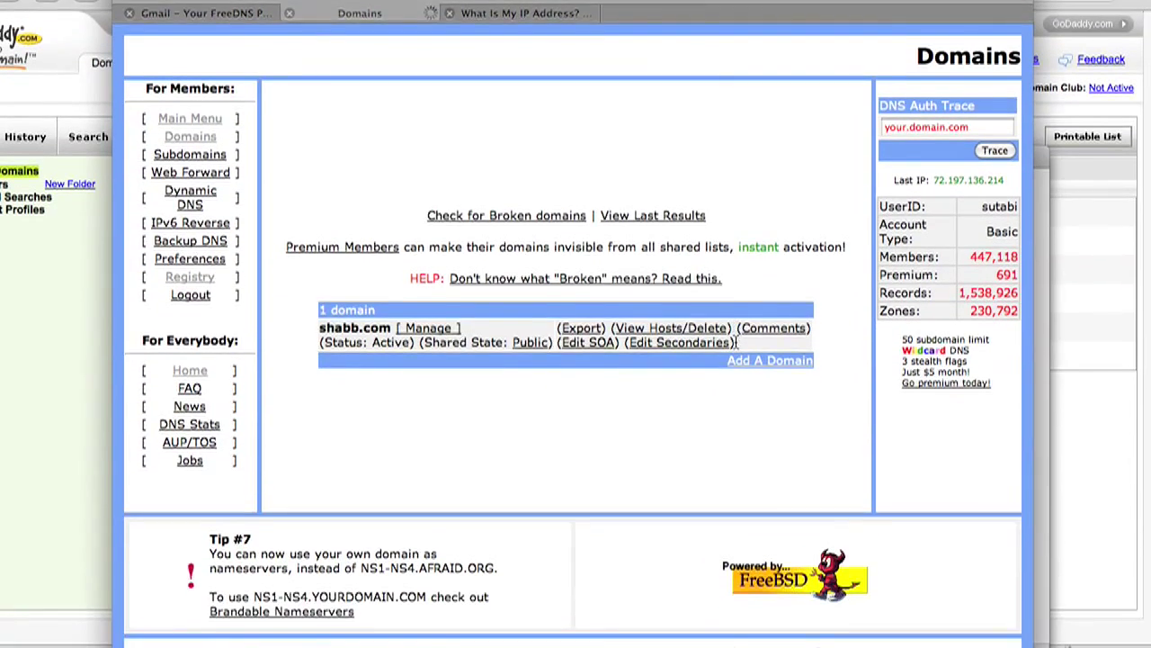
# Open the add-domain form and enter animereign as the domain name.
pyautogui.click(770, 424)
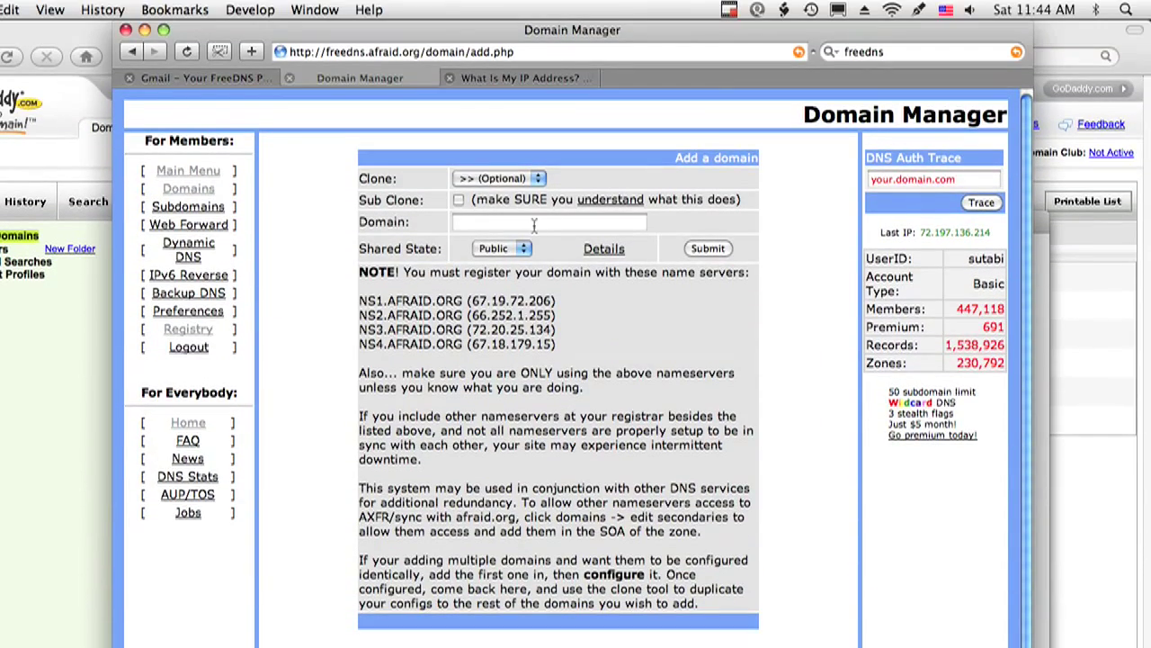
pyautogui.click(552, 144)
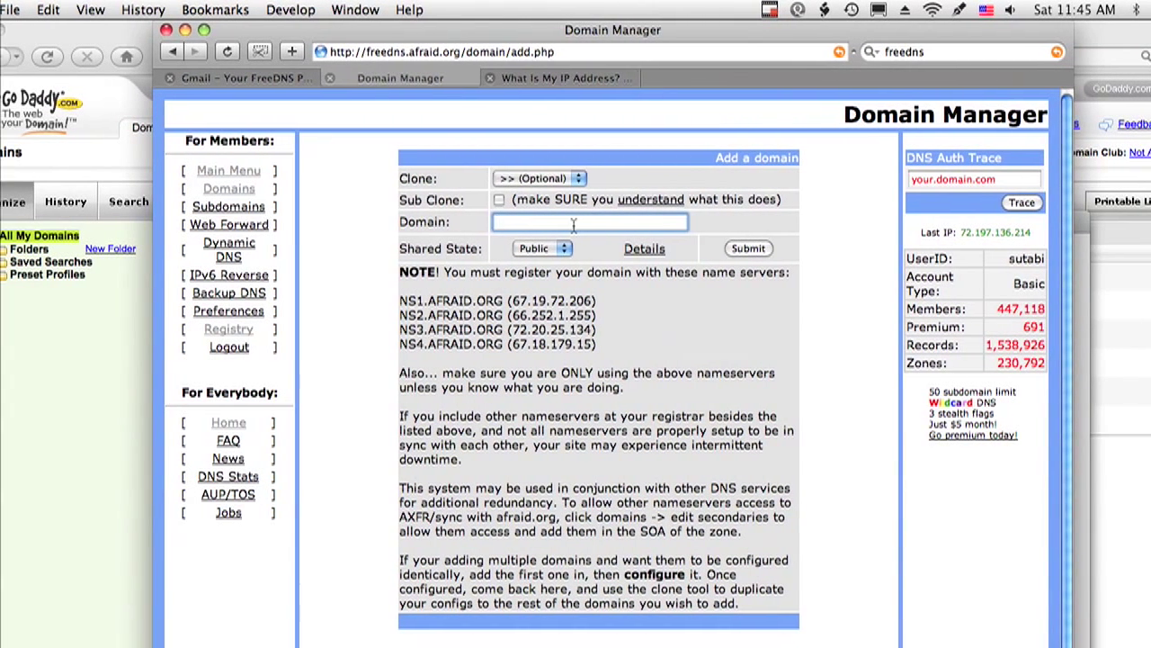
pyautogui.write('anime')
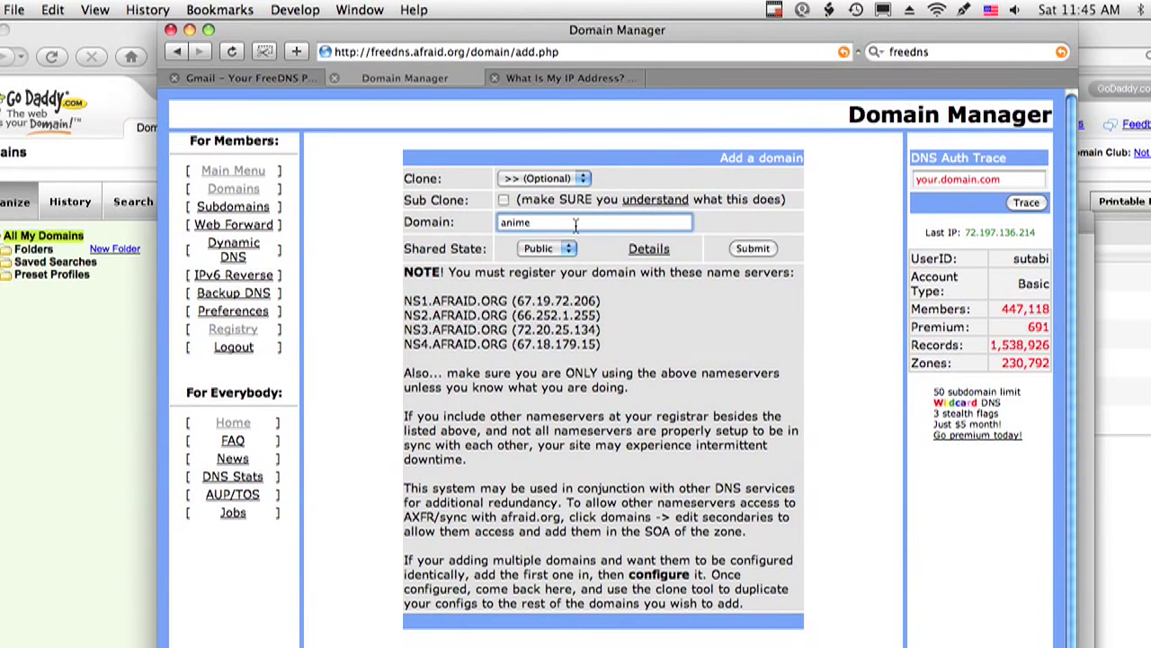
pyautogui.write('reign')
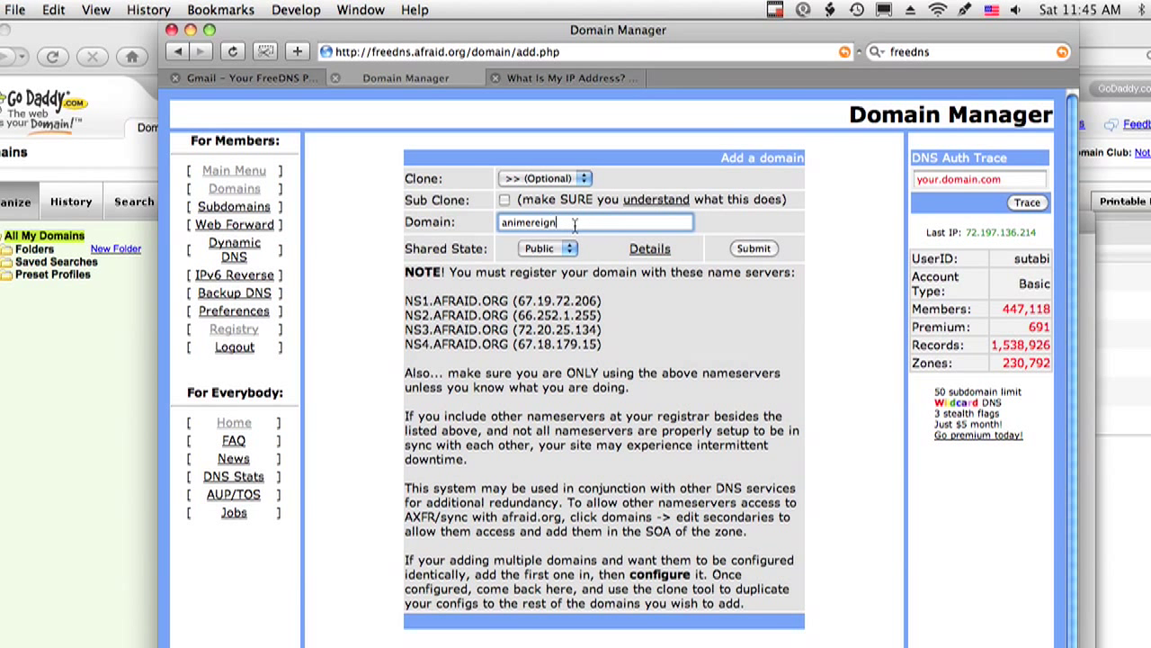
# Copy the first required nameserver, NS1.AFRAID.ORG, from the form's note.
pyautogui.moveTo(601, 39)
pyautogui.mouseDown()
pyautogui.moveTo(569, 331)
pyautogui.moveTo(556, 306)
pyautogui.moveTo(569, 300)
pyautogui.moveTo(580, 39)
pyautogui.mouseUp()
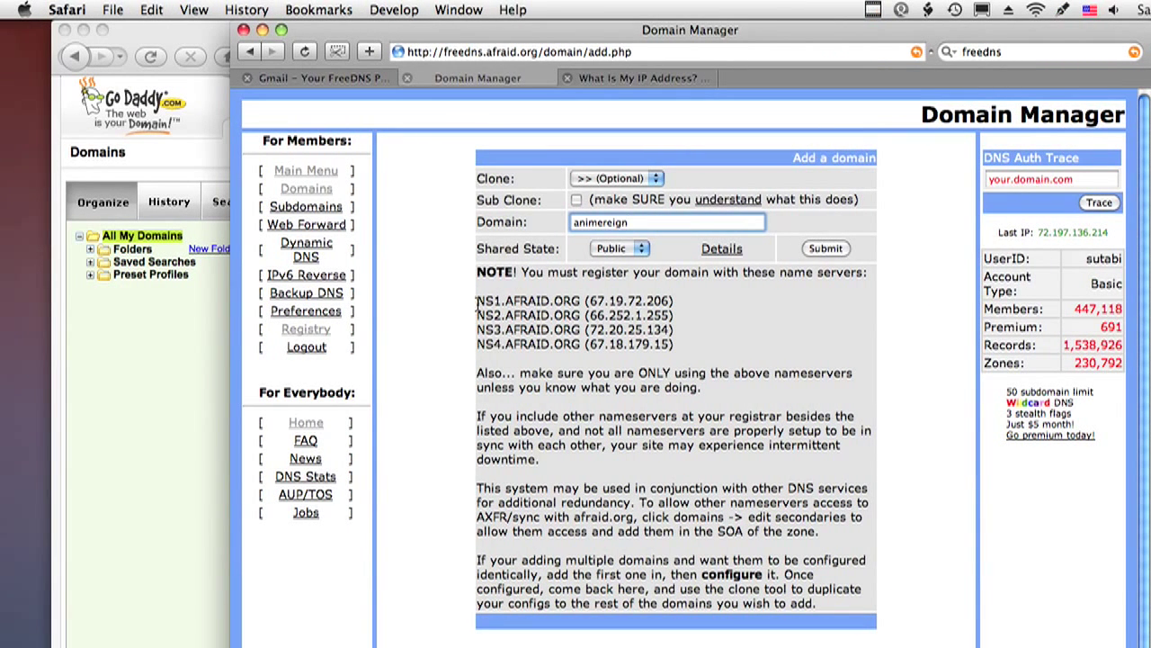
pyautogui.moveTo(477, 306); pyautogui.dragTo(578, 307)
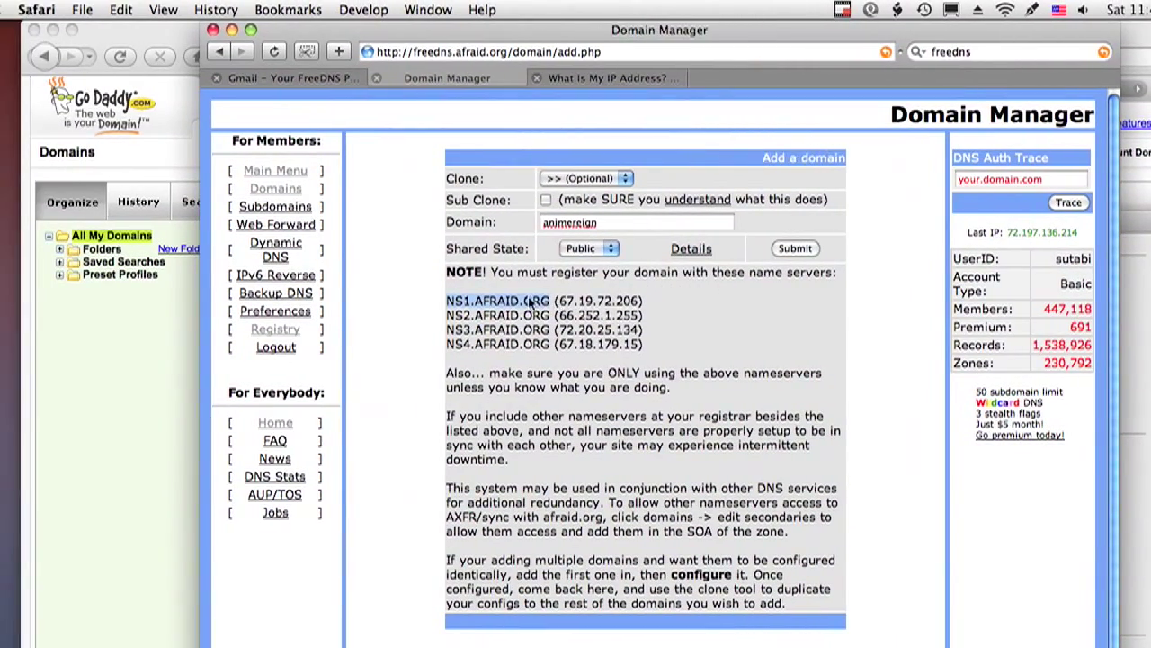
pyautogui.rightClick(465, 297)
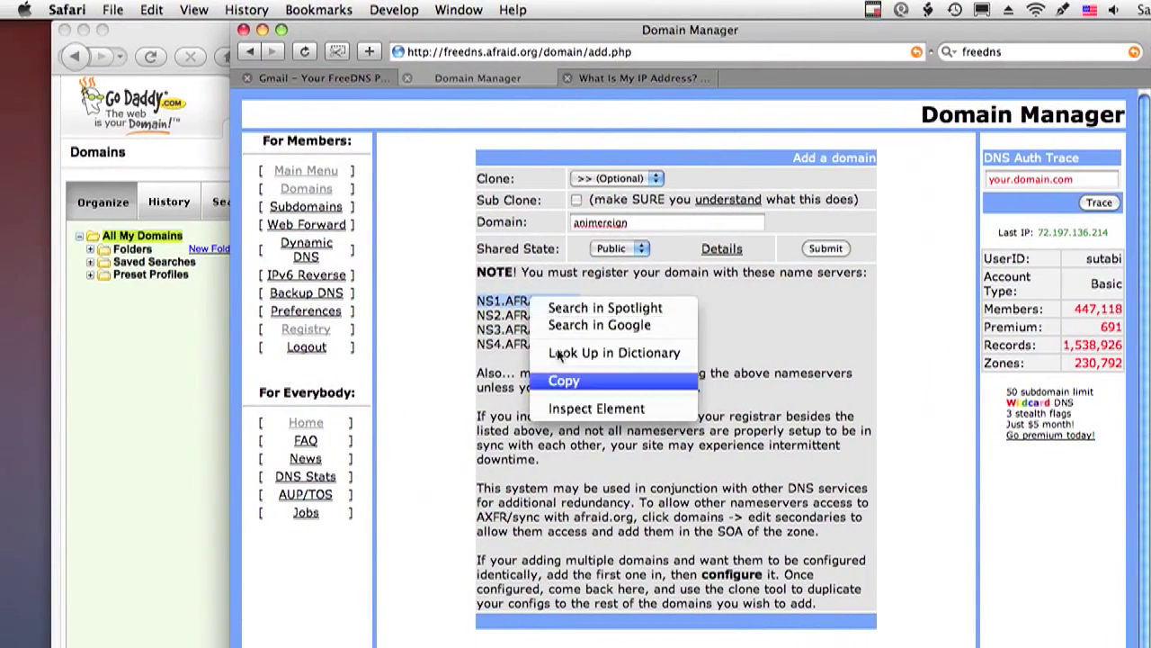
pyautogui.click(560, 381)
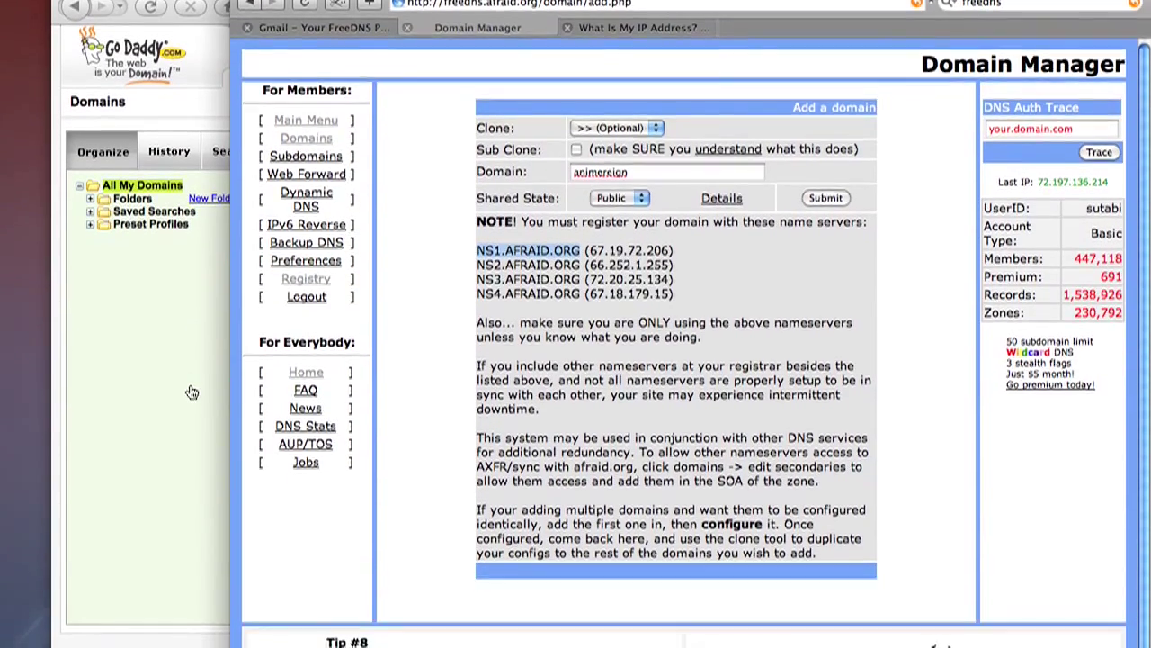
# Open ANIMEREIGN.COM in GoDaddy and bring up its nameservers, currently NS387/NS388.HOSTGATOR.COM.
pyautogui.click(192, 389)
pyautogui.moveTo(293, 86)
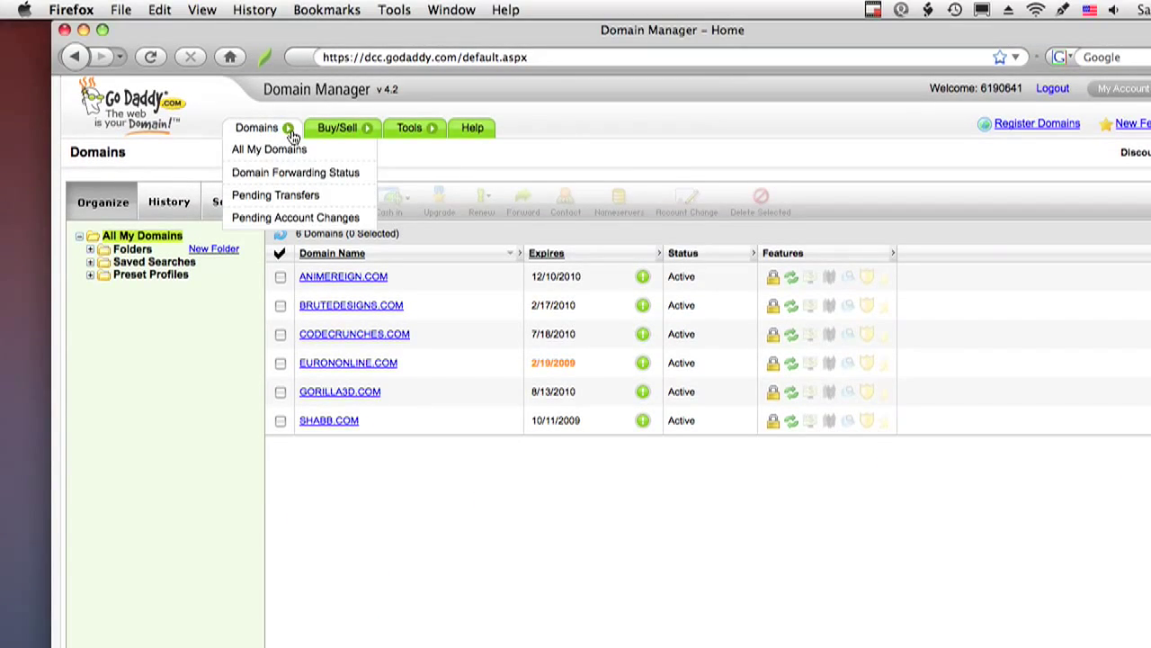
pyautogui.click(340, 277)
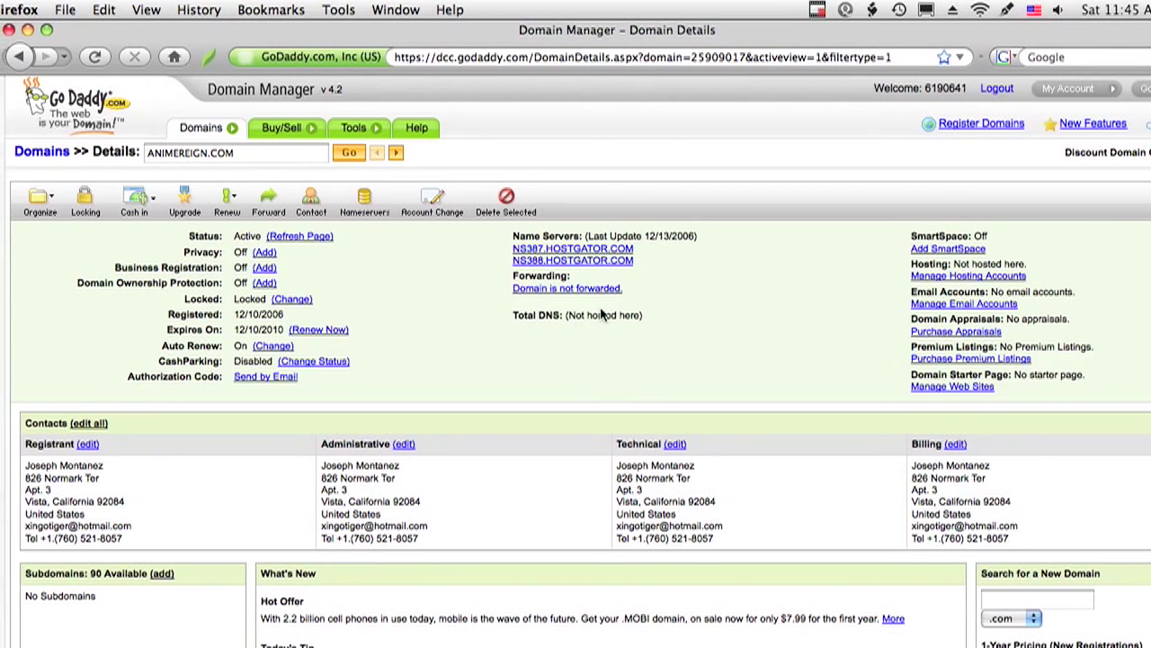
pyautogui.click(128, 199)
pyautogui.click(99, 199)
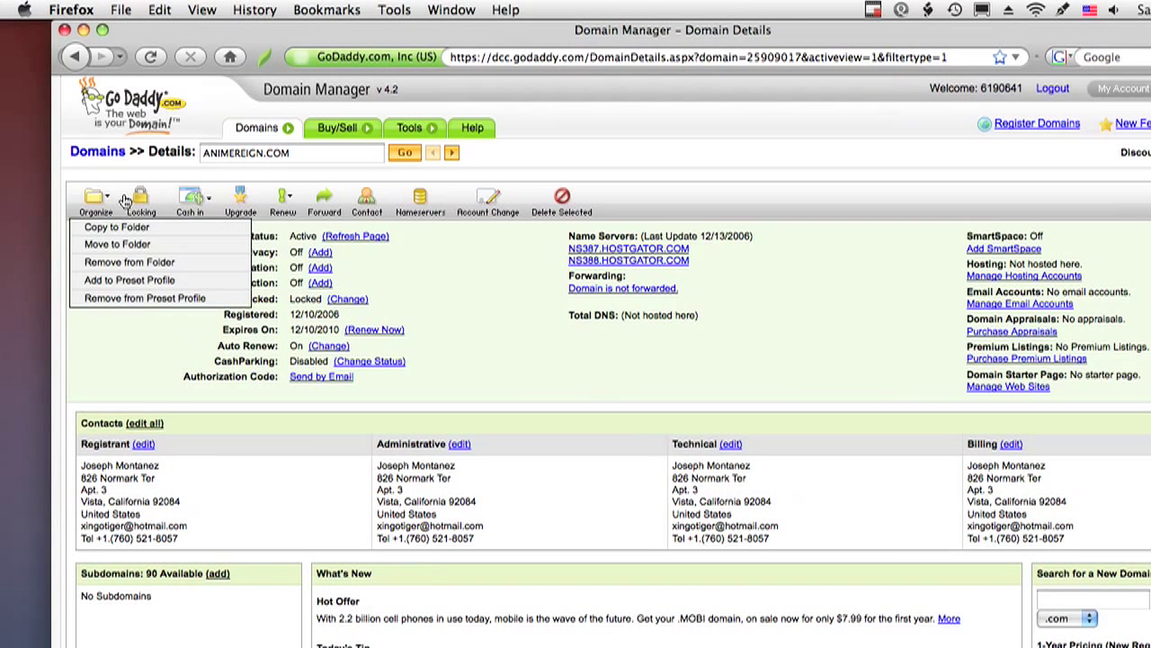
pyautogui.click(135, 199)
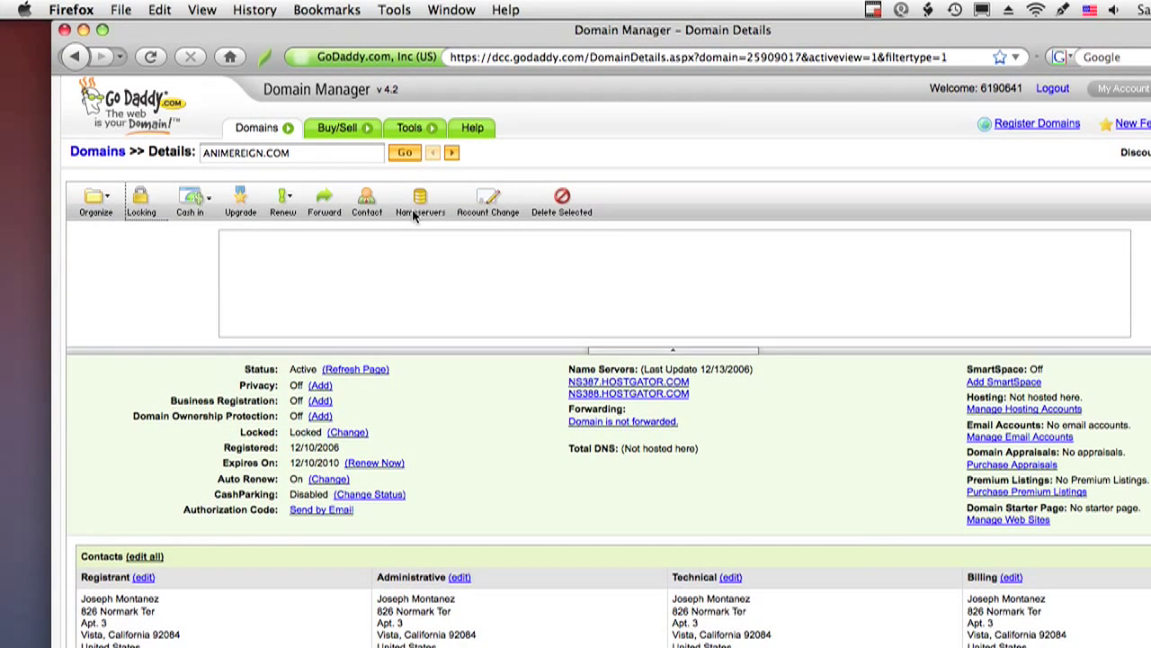
pyautogui.click(415, 208)
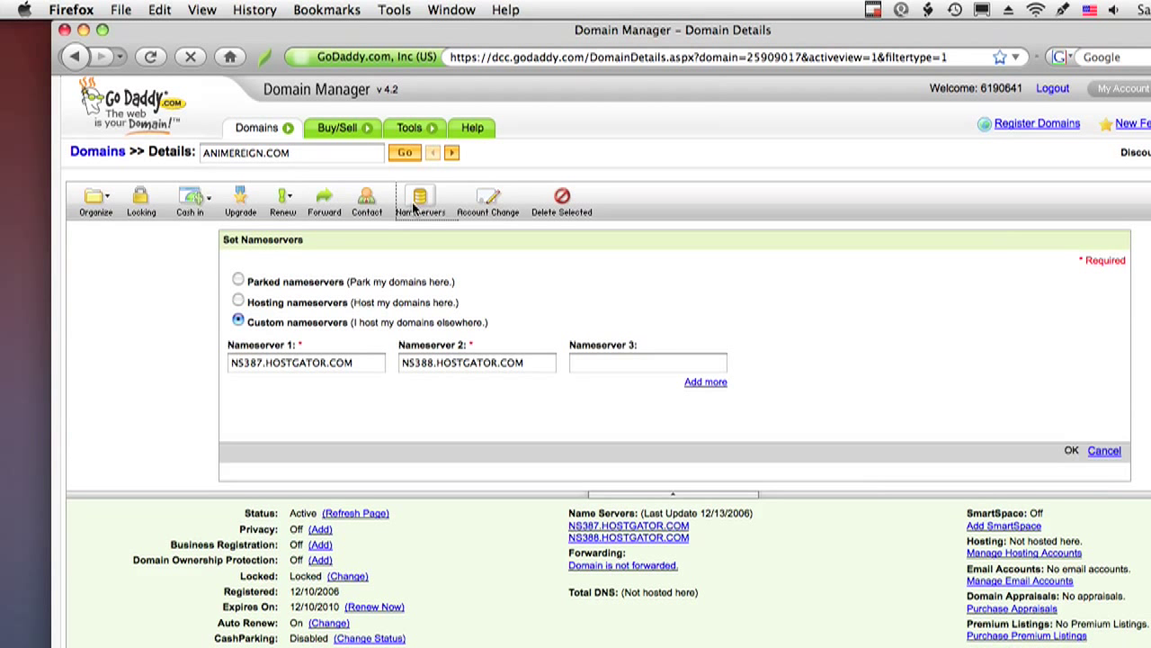
# Replace Nameserver 1 with NS1.AFRAID.ORG and copy NS2.AFRAID.ORG from FreeDNS.
pyautogui.moveTo(386, 369); pyautogui.dragTo(175, 329)
pyautogui.press('super+v')
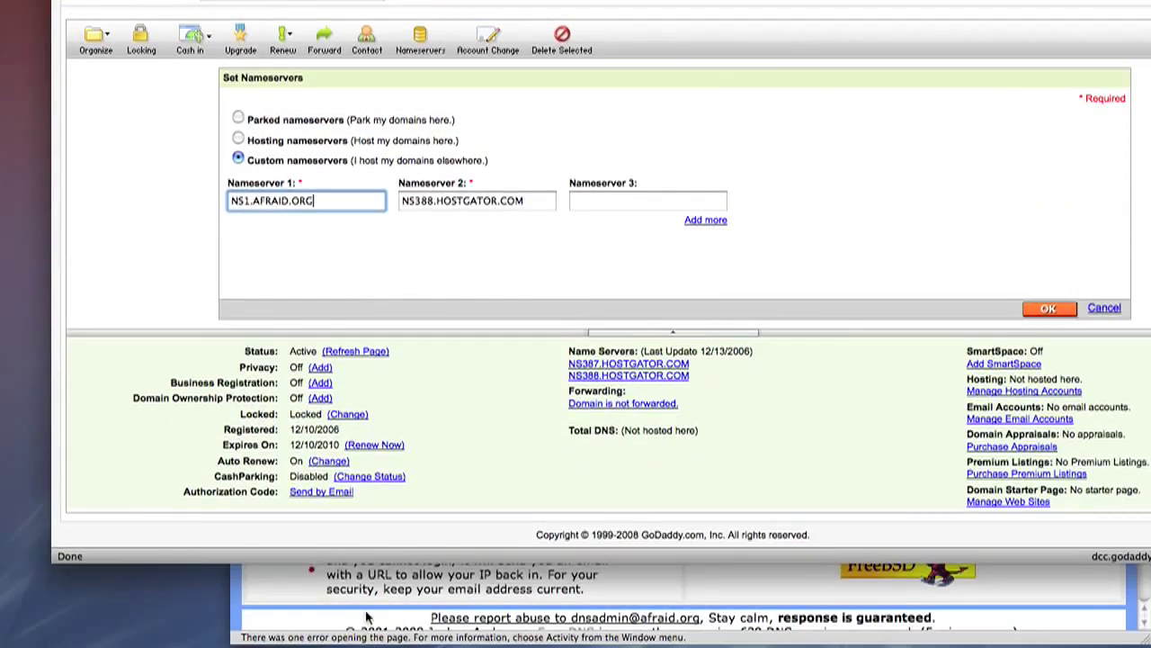
pyautogui.click(629, 585)
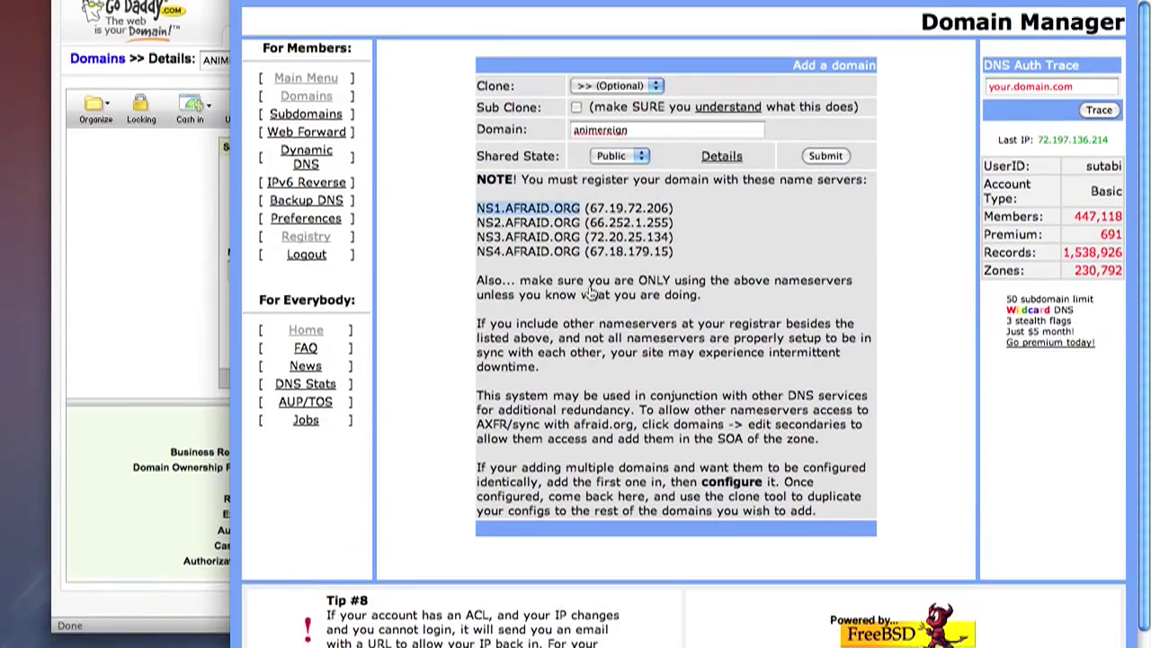
pyautogui.moveTo(485, 11); pyautogui.dragTo(579, 185)
pyautogui.click(579, 323)
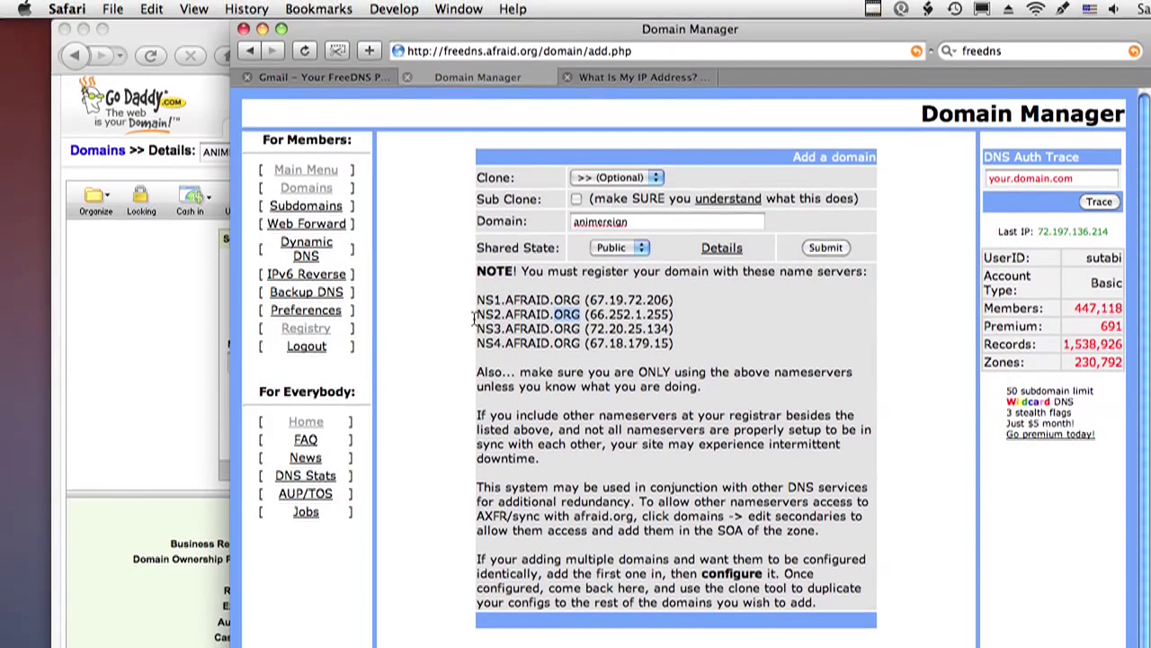
pyautogui.doubleClick(566, 295)
pyautogui.moveTo(502, 315); pyautogui.dragTo(583, 321)
# Set Nameservers 2 and 3 to NS2.AFRAID.ORG and NS3.AFRAID.ORG, then submit and confirm.
pyautogui.click(227, 311)
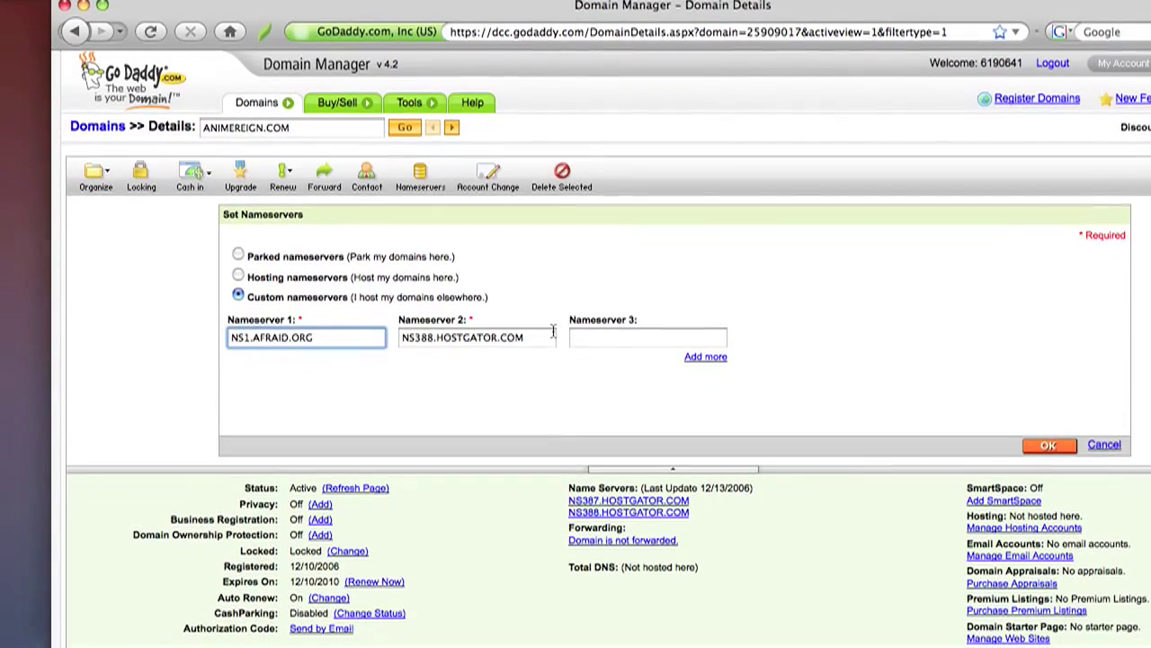
pyautogui.tripleClick(492, 329)
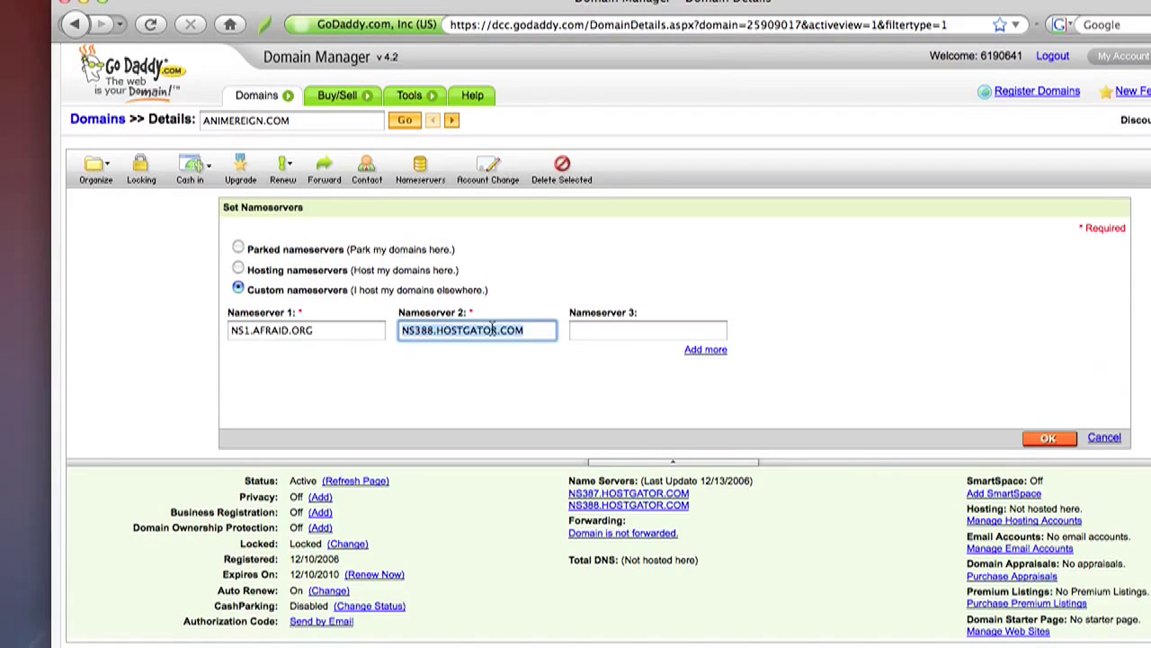
pyautogui.press('super+v')
pyautogui.click(580, 330)
pyautogui.press('super+v')
pyautogui.click(576, 328)
pyautogui.press('BackSpace')
pyautogui.write('3')
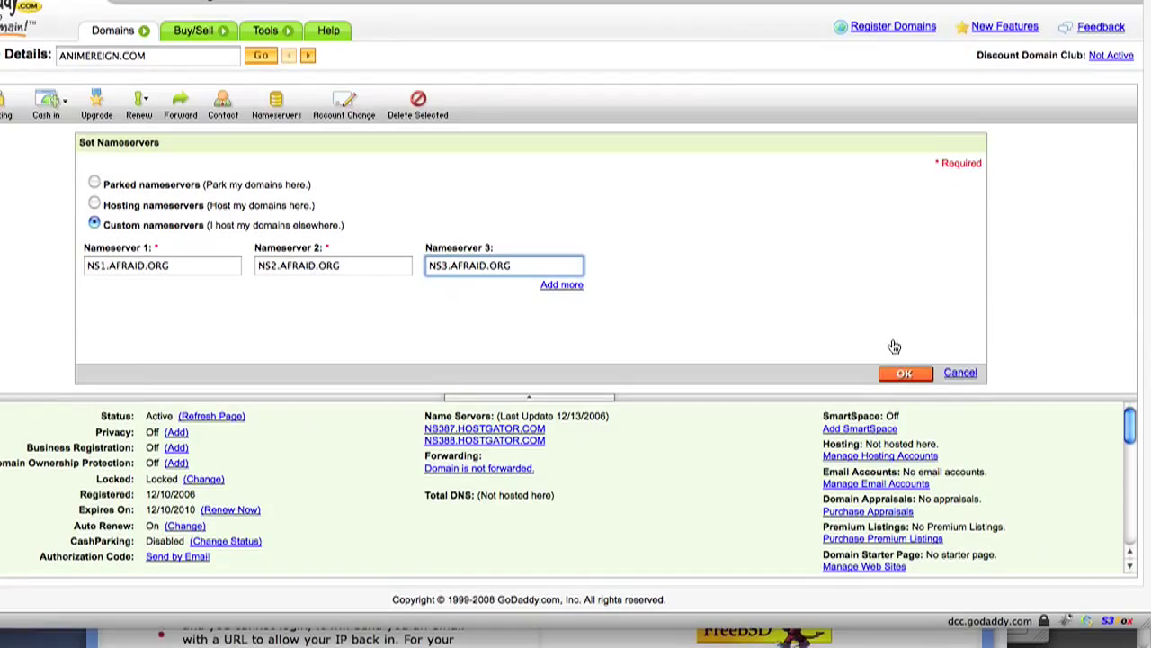
pyautogui.click(897, 432)
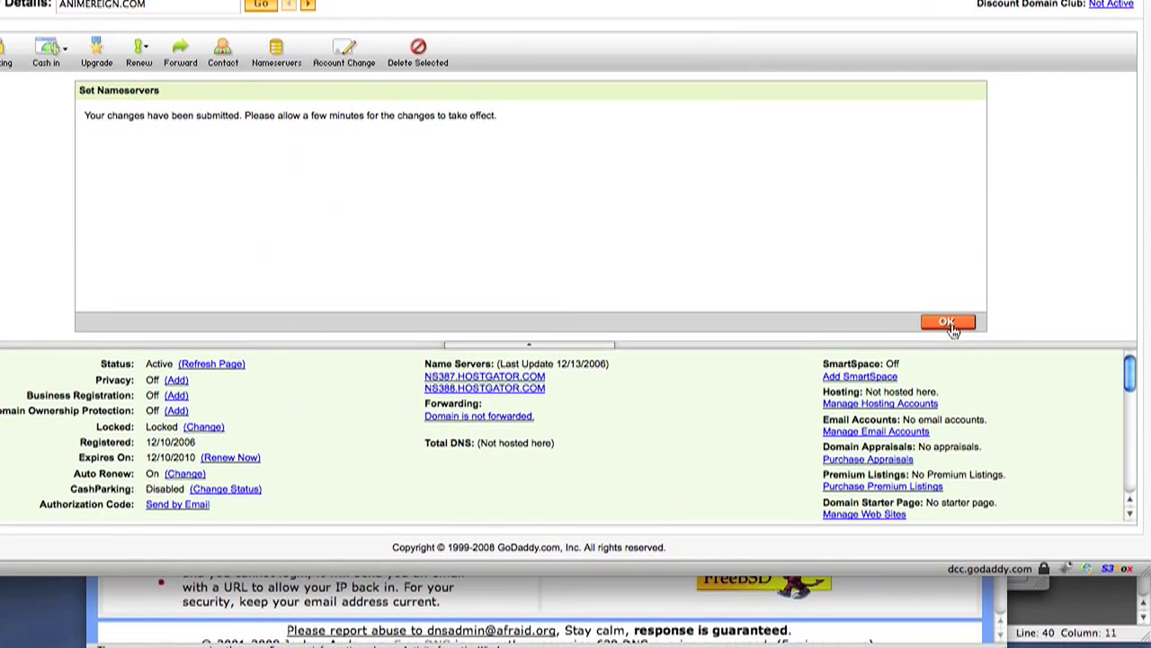
pyautogui.click(948, 322)
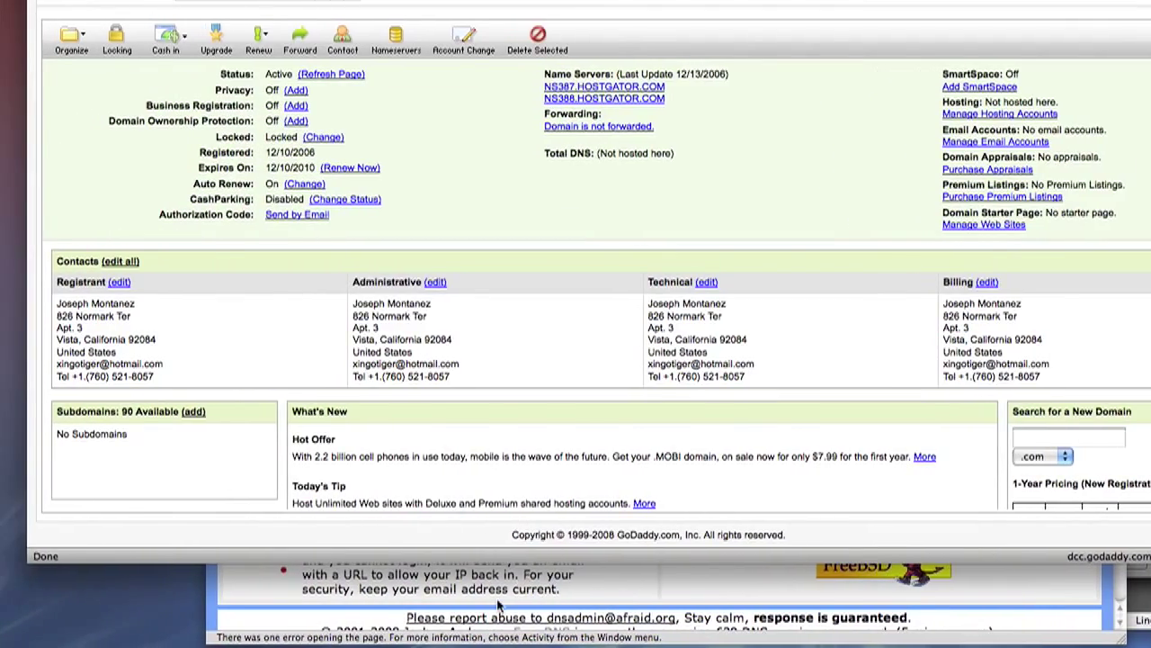
# Add animereign.com as a new FreeDNS domain and open its record management.
pyautogui.click(498, 607)
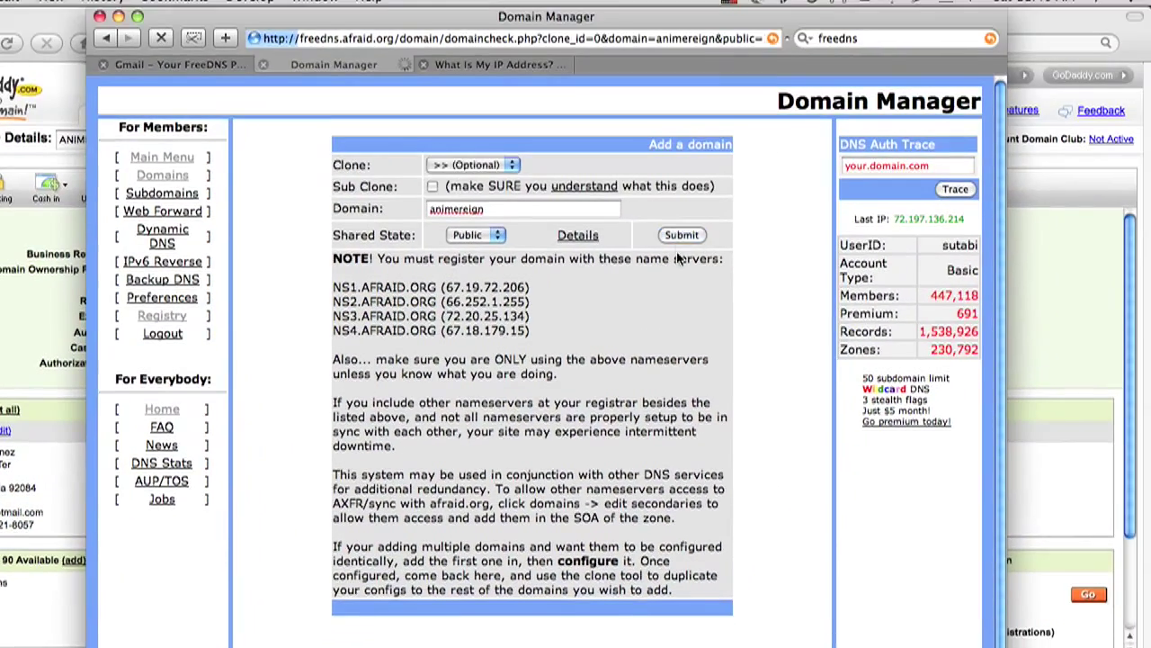
pyautogui.click(713, 184)
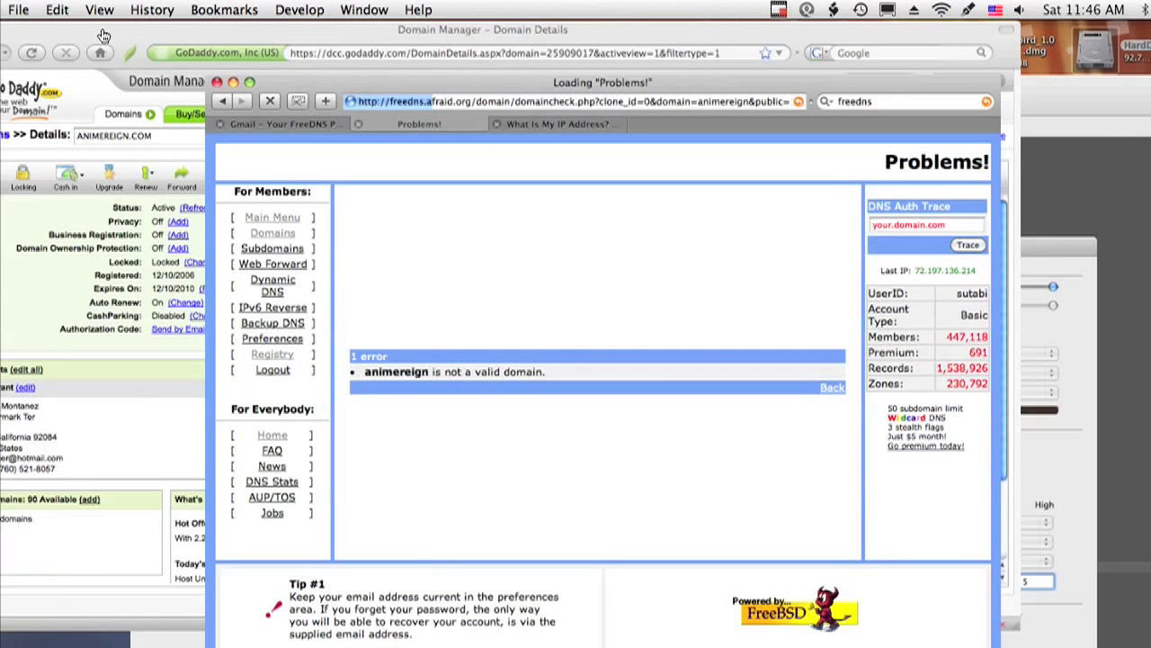
pyautogui.click(811, 382)
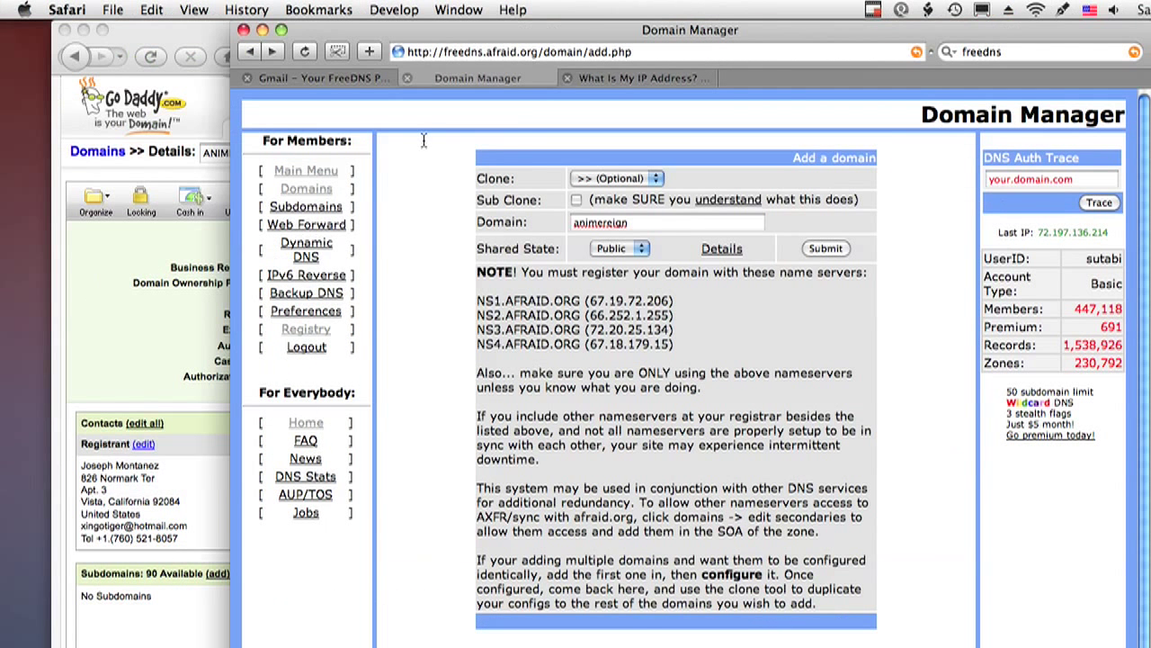
pyautogui.click(638, 223)
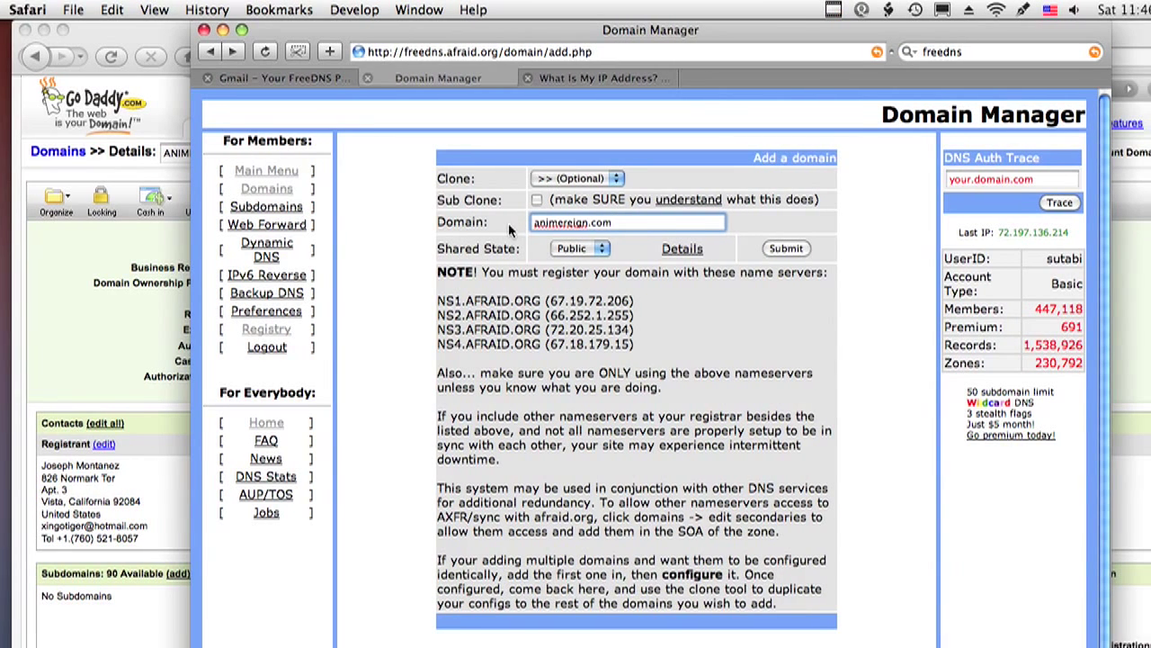
pyautogui.click(841, 250)
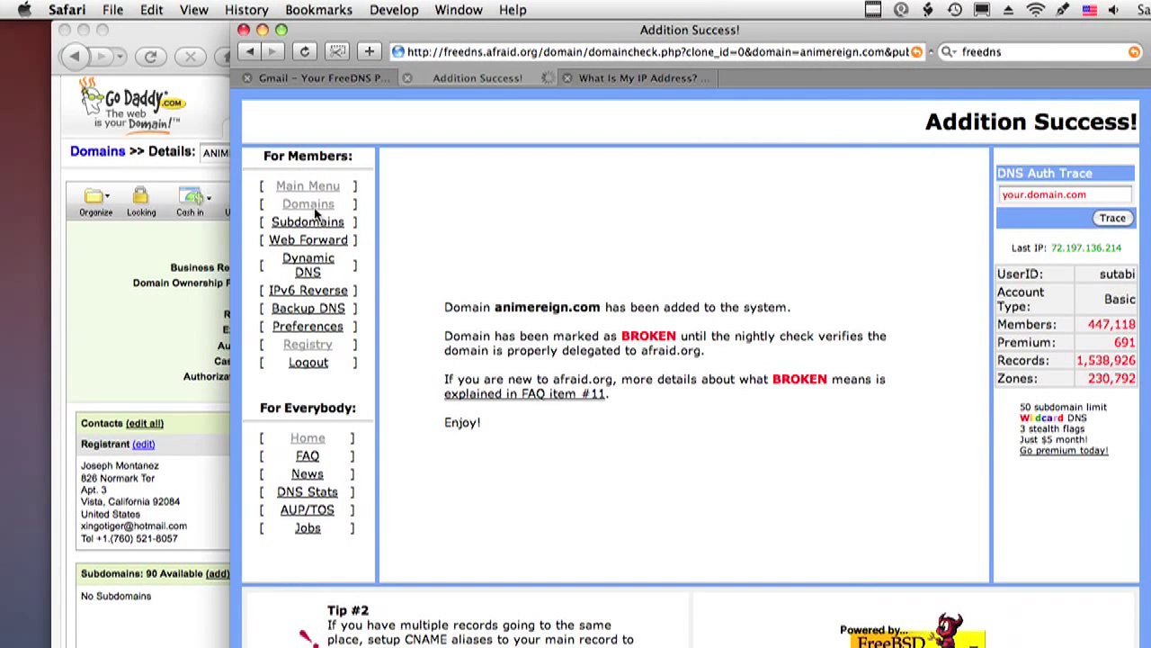
pyautogui.click(315, 209)
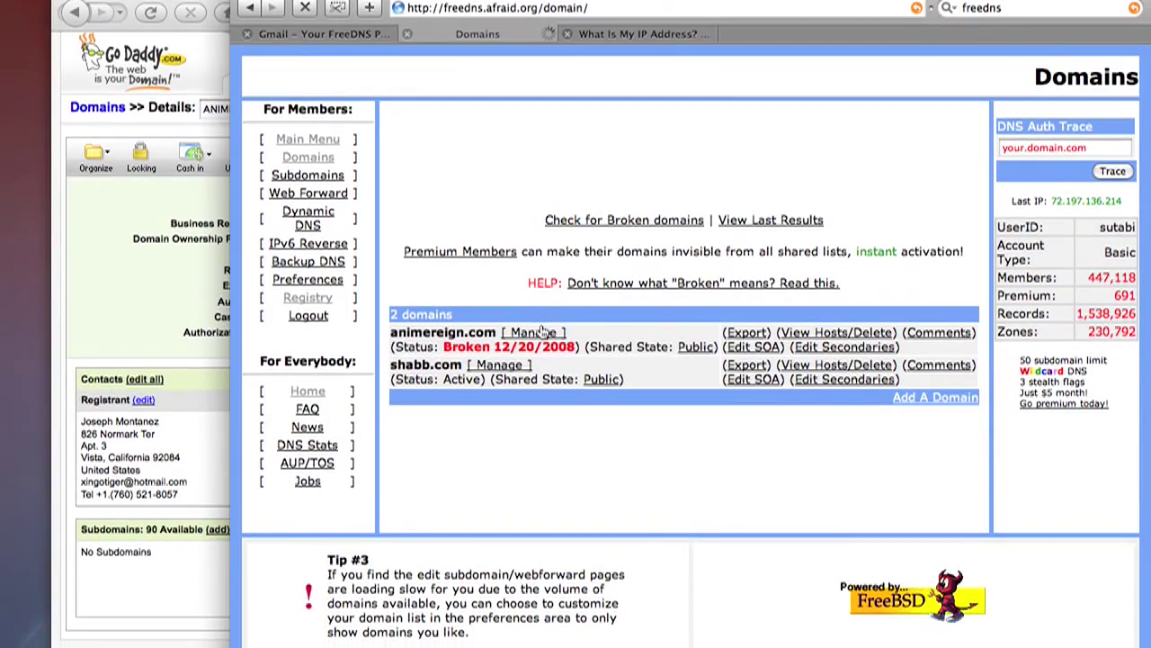
pyautogui.click(540, 334)
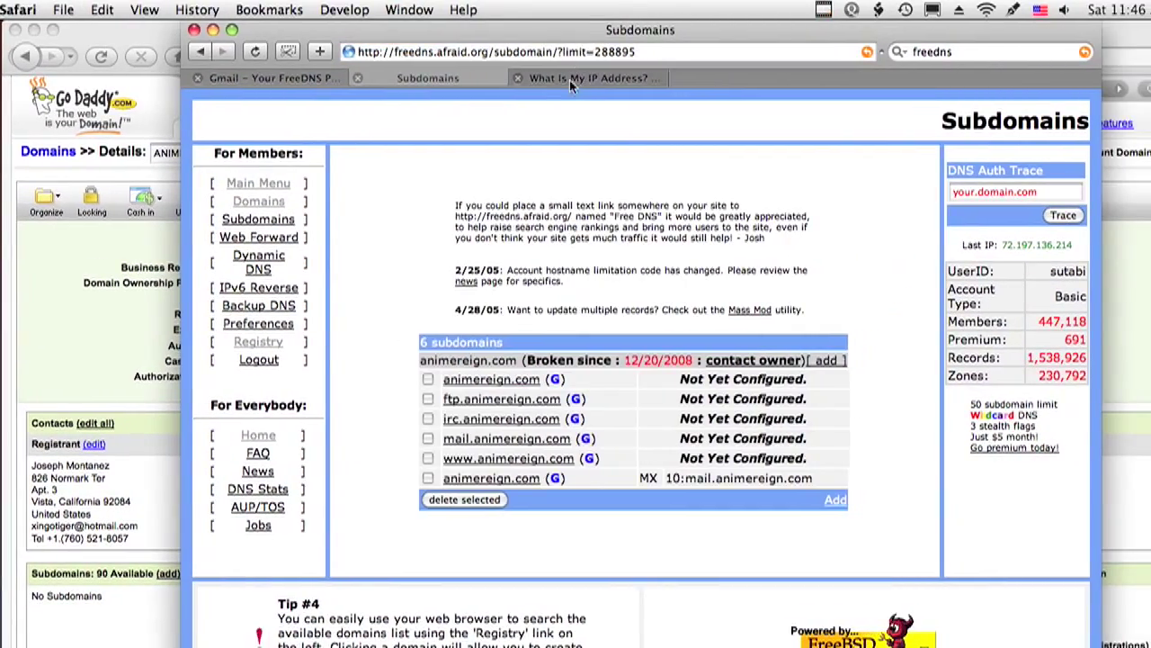
# Copy the home IP 72.197.136.214 from WhatIsMyIPAddress and return to the subdomain list.
pyautogui.click(630, 27)
pyautogui.rightClick(649, 230)
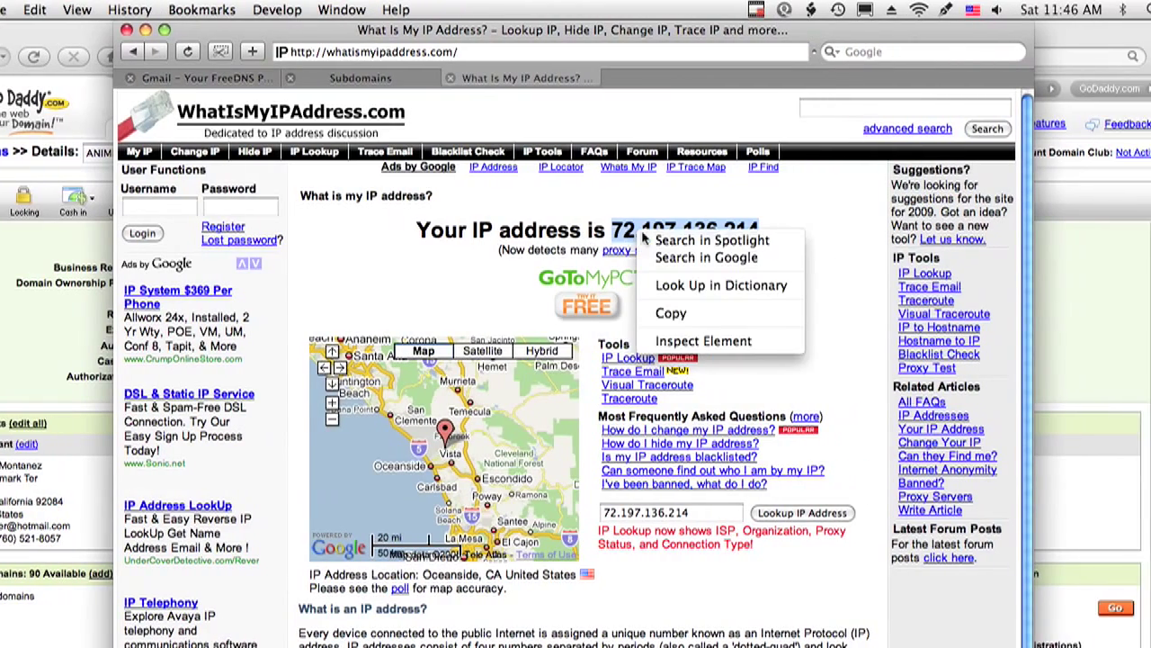
pyautogui.click(810, 311)
pyautogui.click(449, 76)
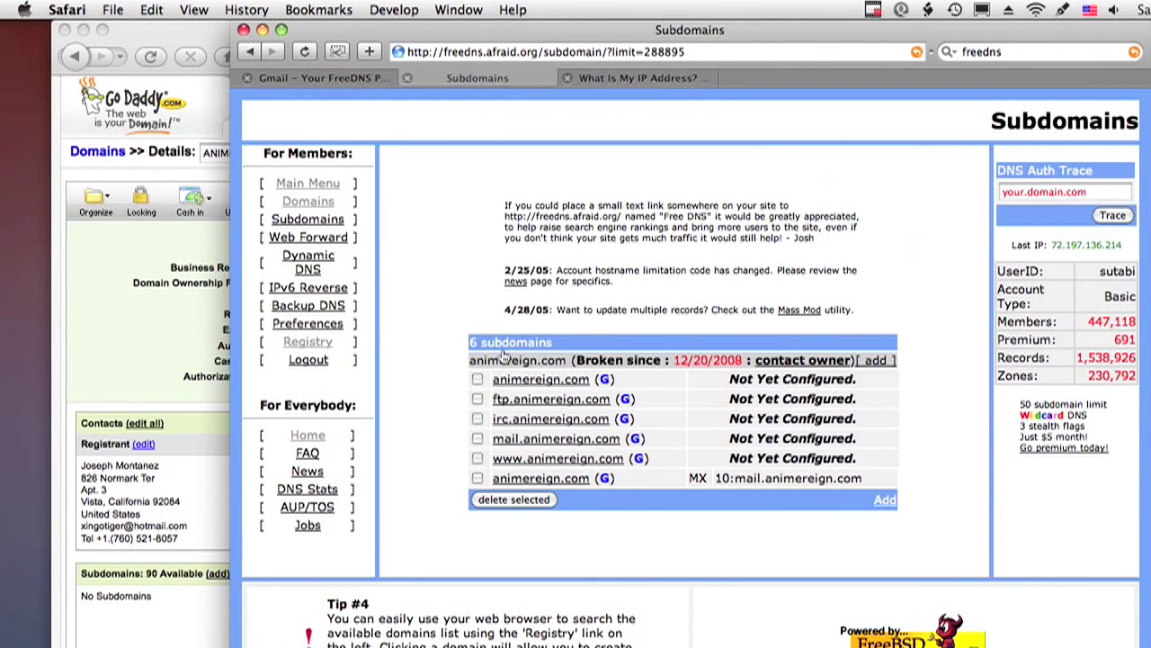
# Set the bare animereign.com A record's destination to 72.197.136.214, with no port, and save.
pyautogui.click(552, 377)
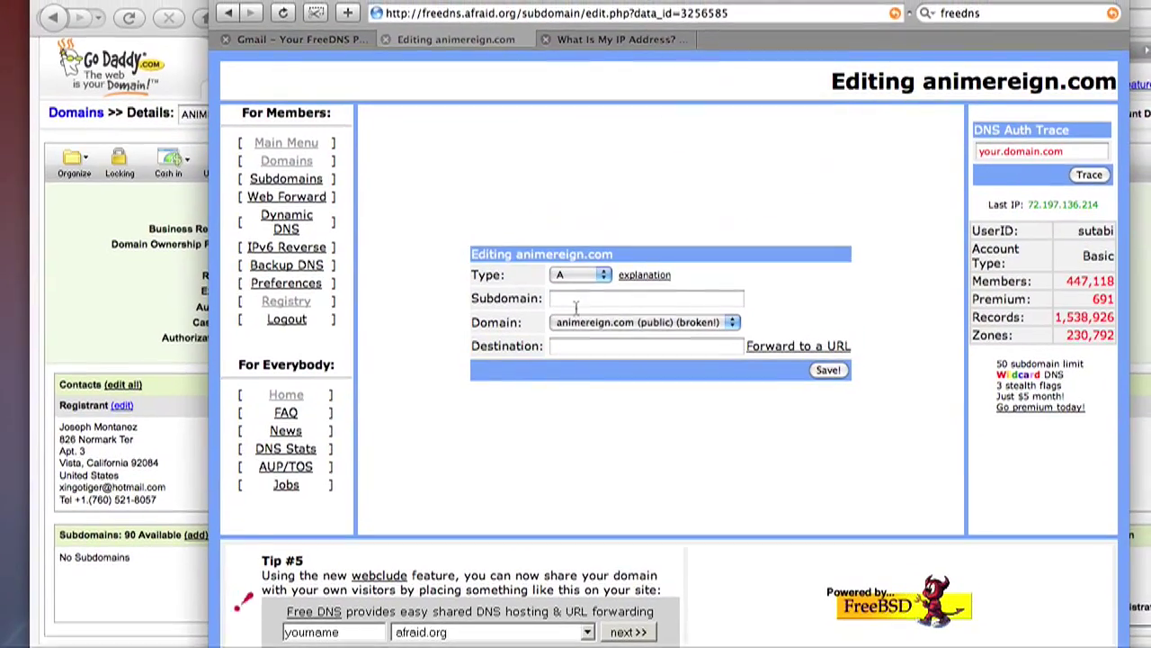
pyautogui.click(543, 343)
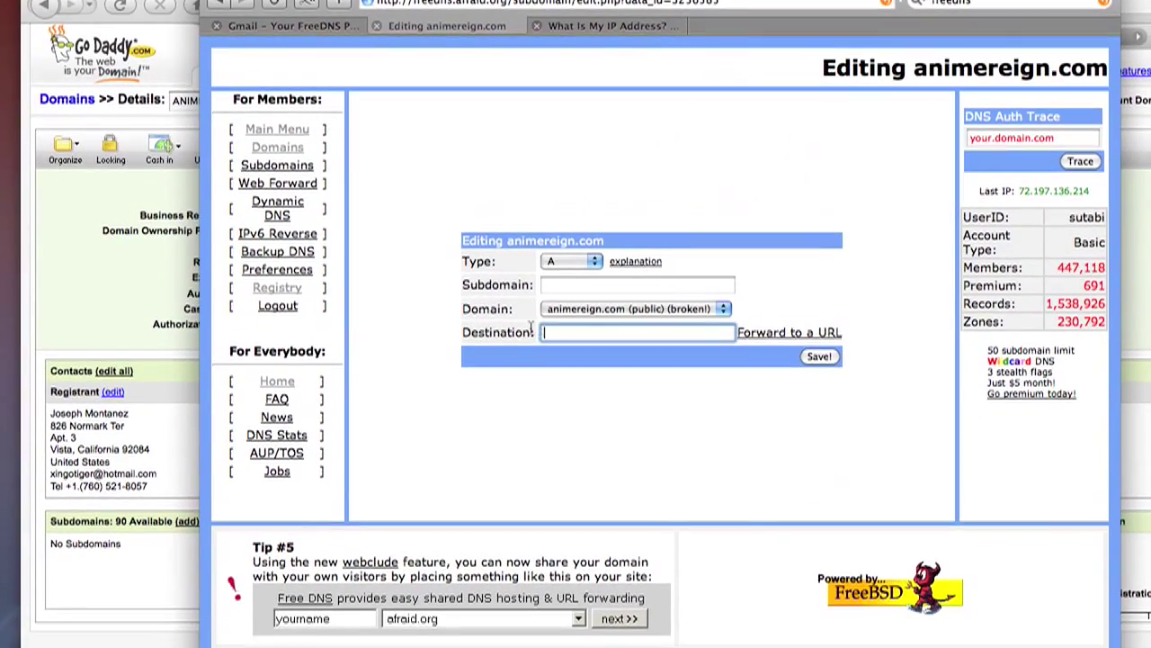
pyautogui.press('super+v')
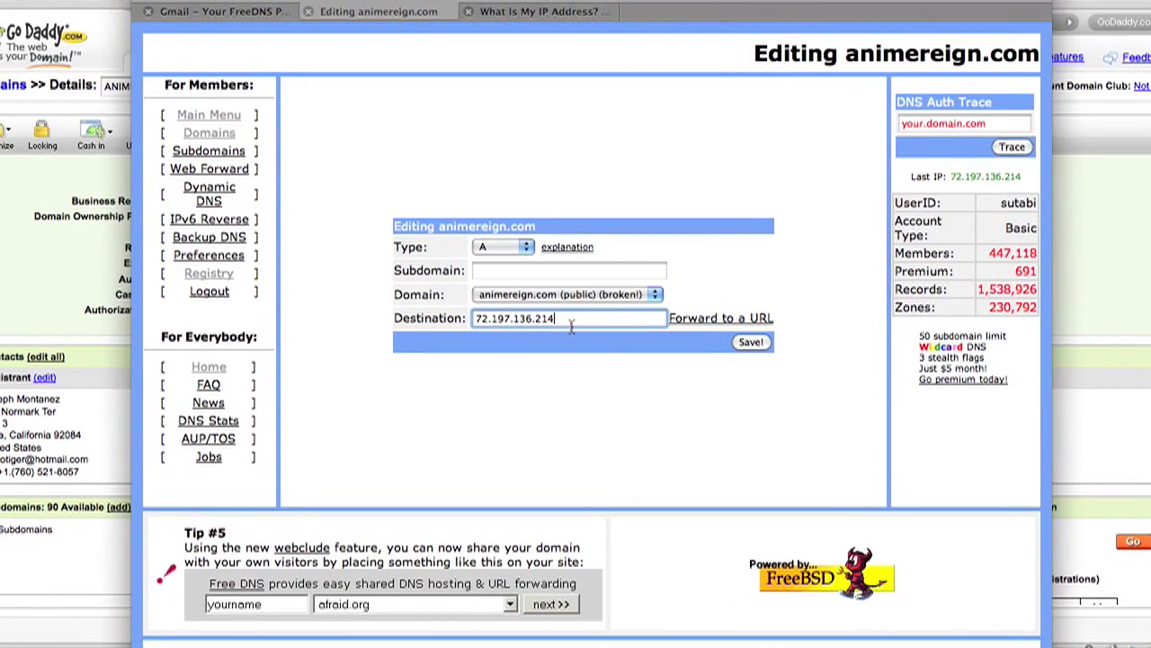
pyautogui.write(':8081')
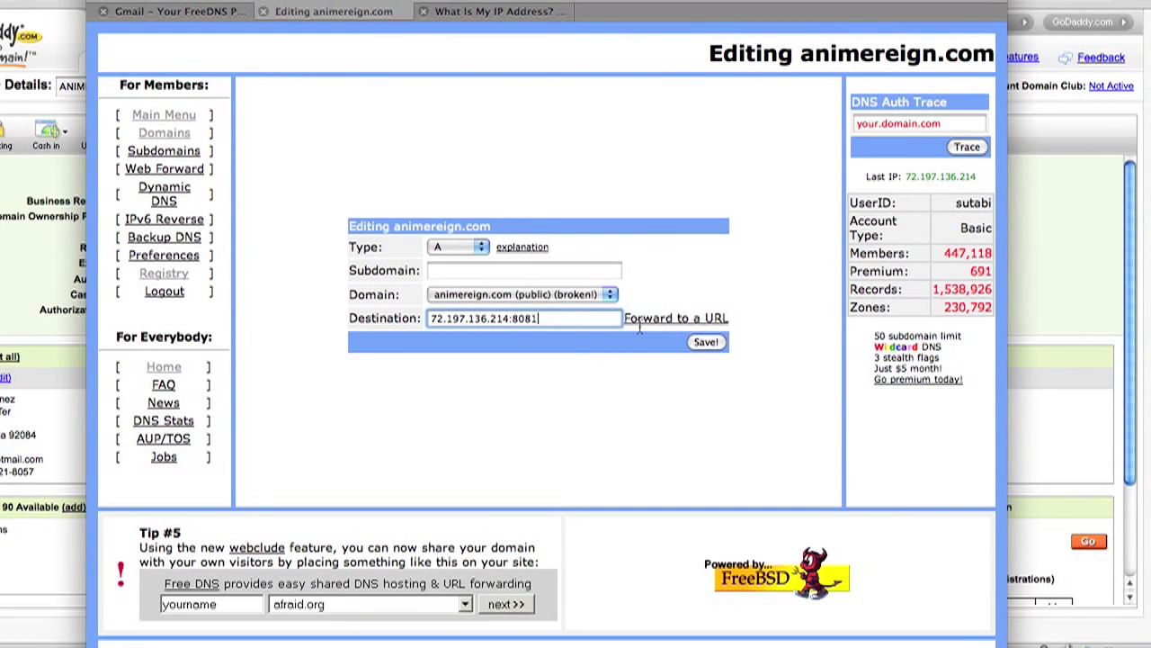
pyautogui.doubleClick(580, 326)
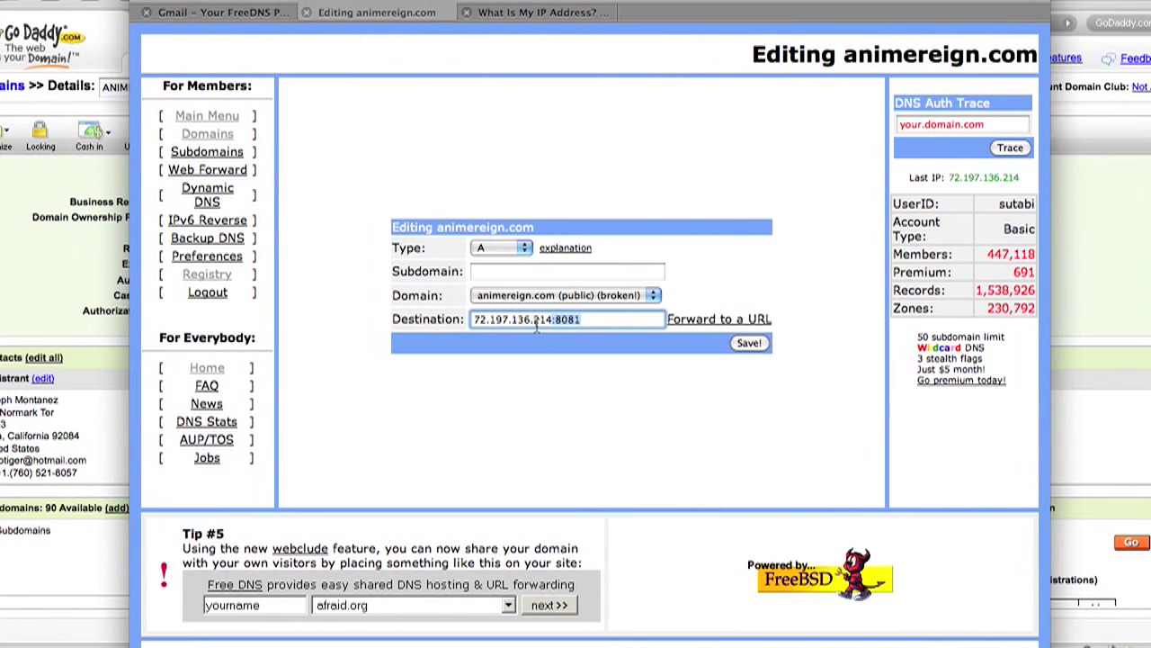
pyautogui.press('BackSpace')
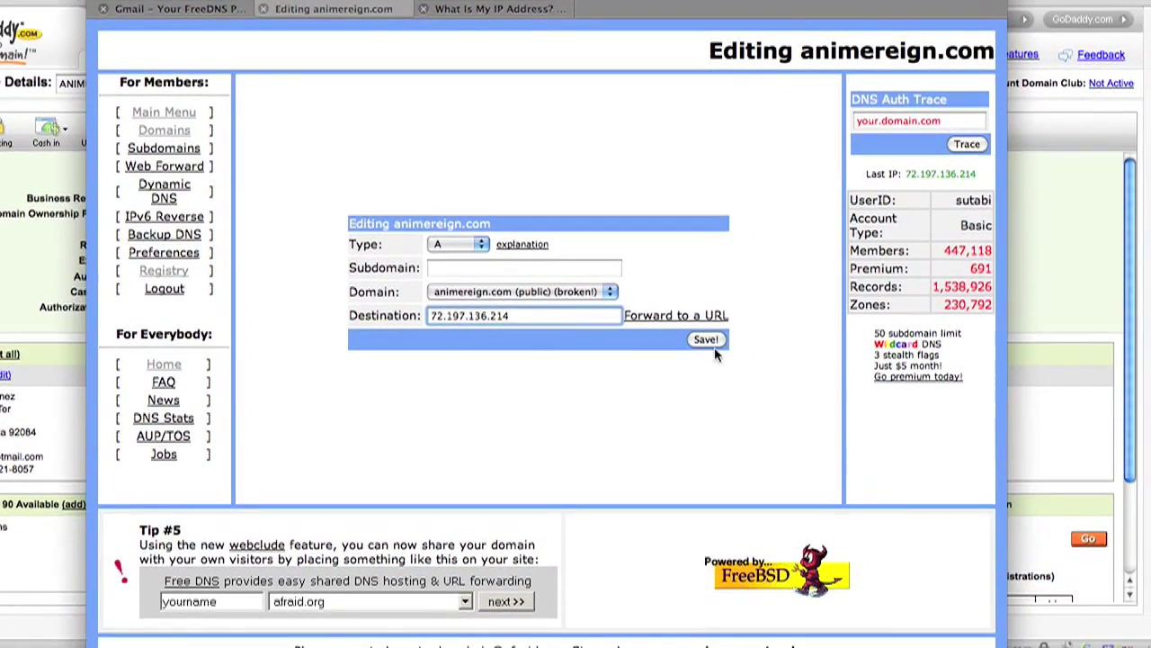
pyautogui.click(706, 333)
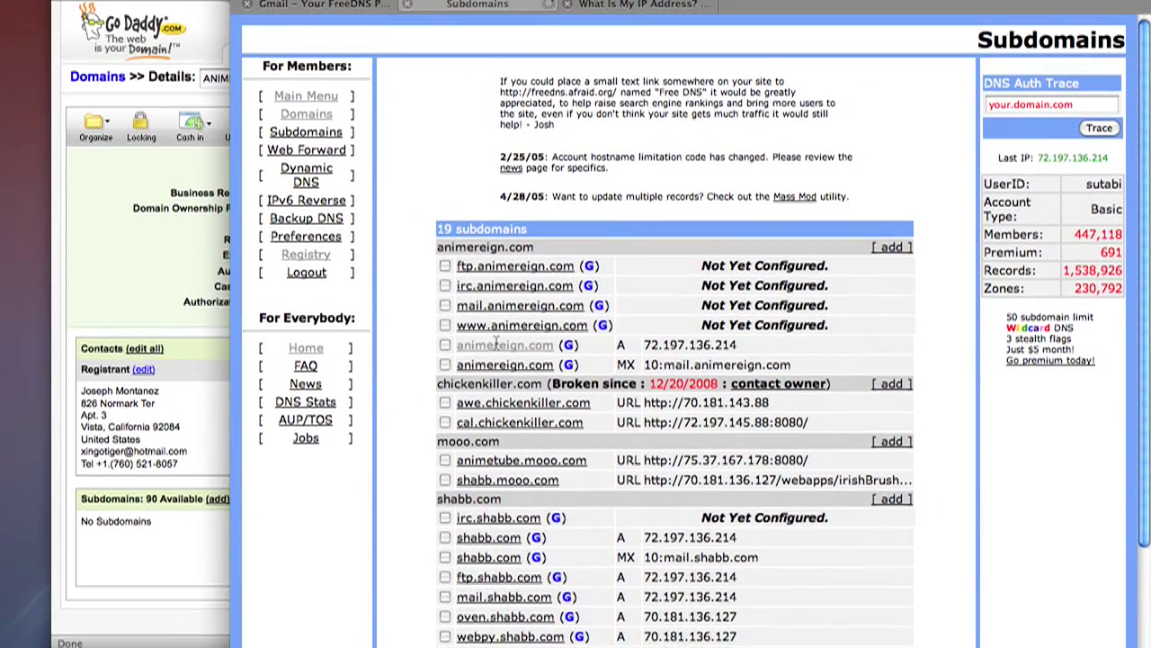
pyautogui.click(503, 326)
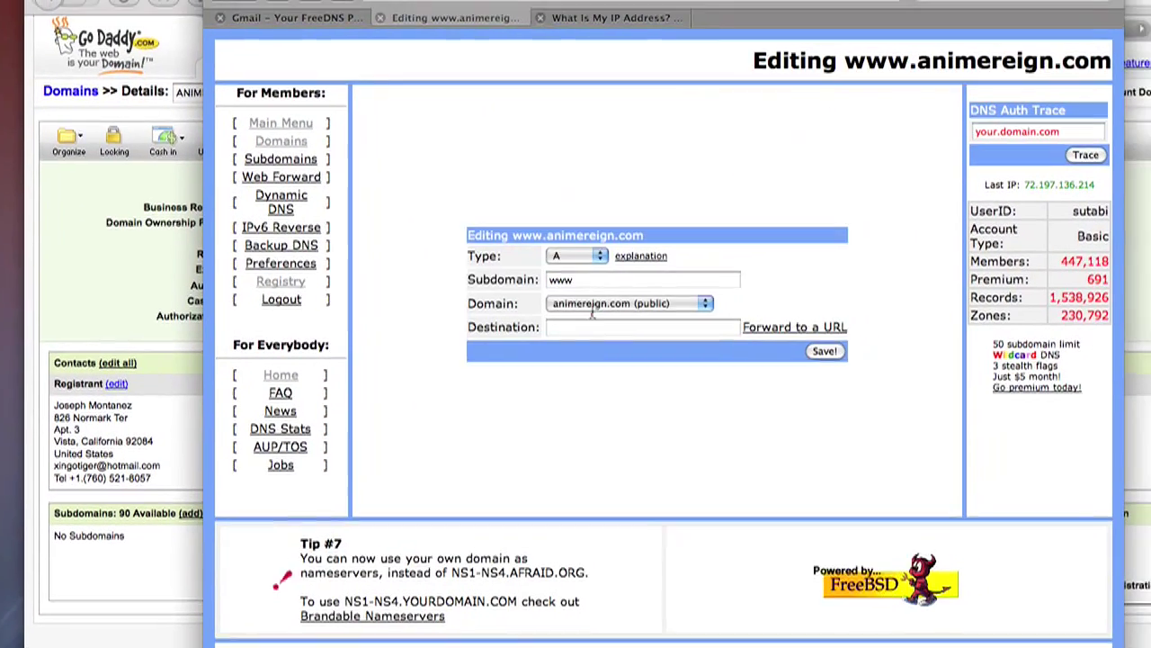
pyautogui.press('super+v')
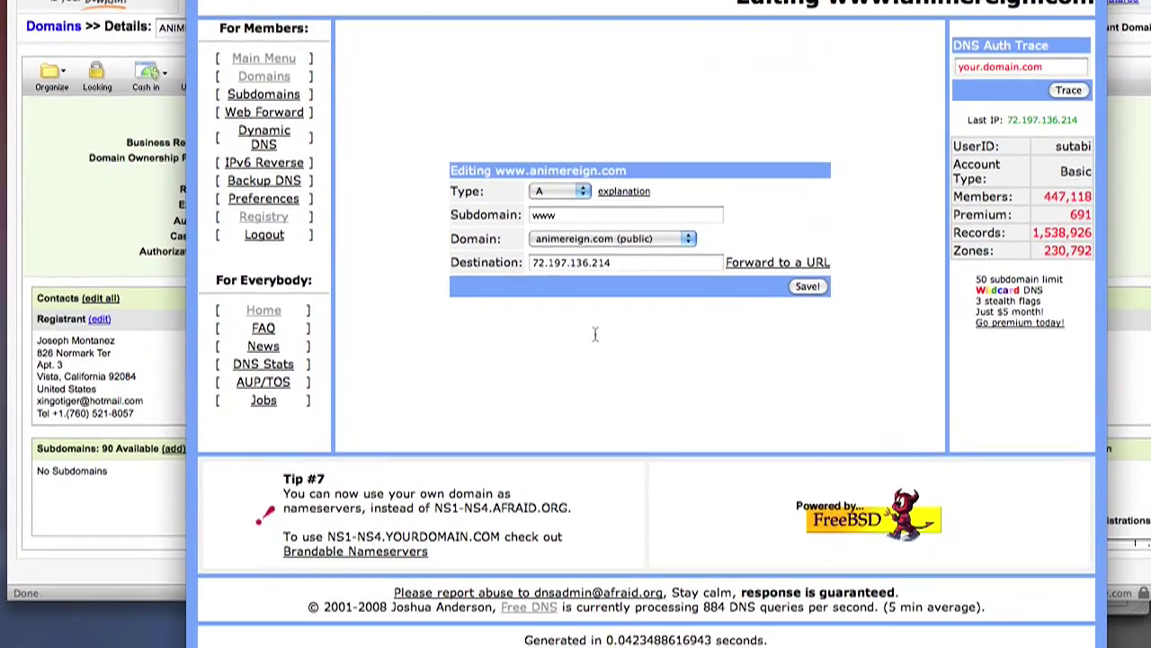
pyautogui.press('Return')
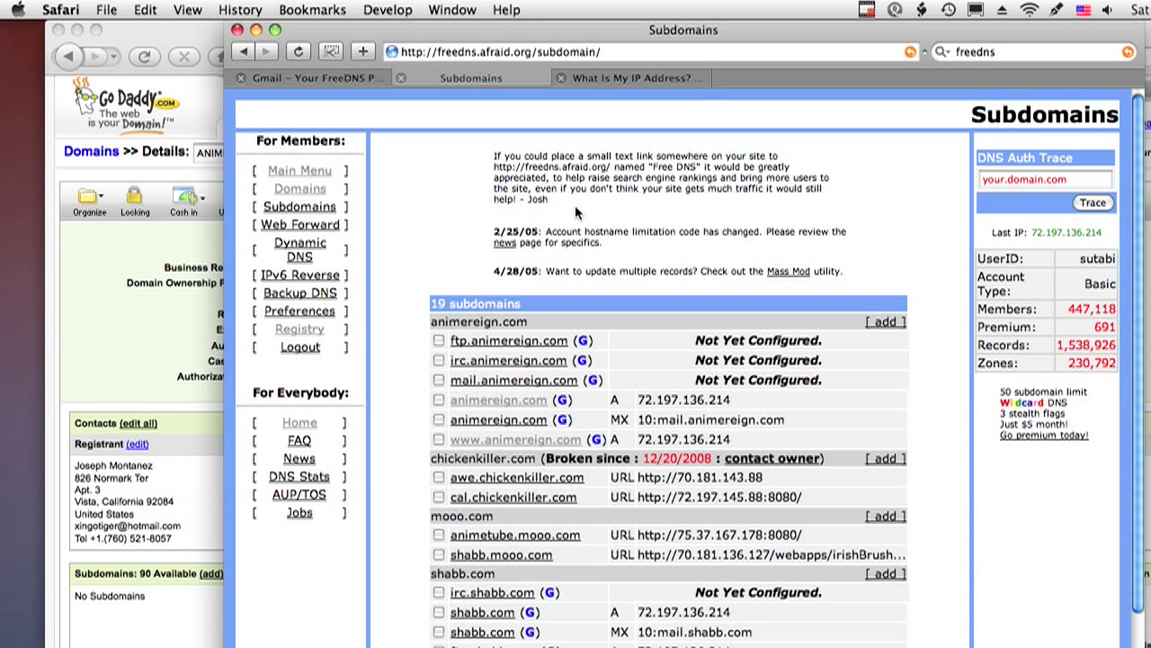
# Load animereign.com in a new Safari tab.
pyautogui.press('super+t')
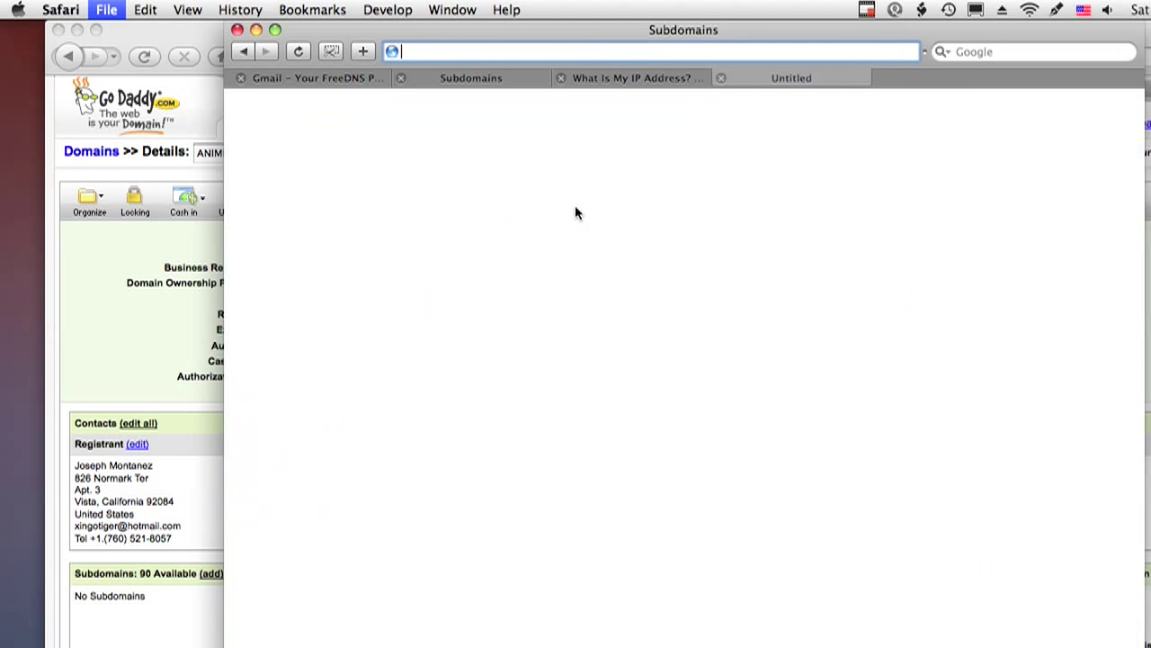
pyautogui.write('ang')
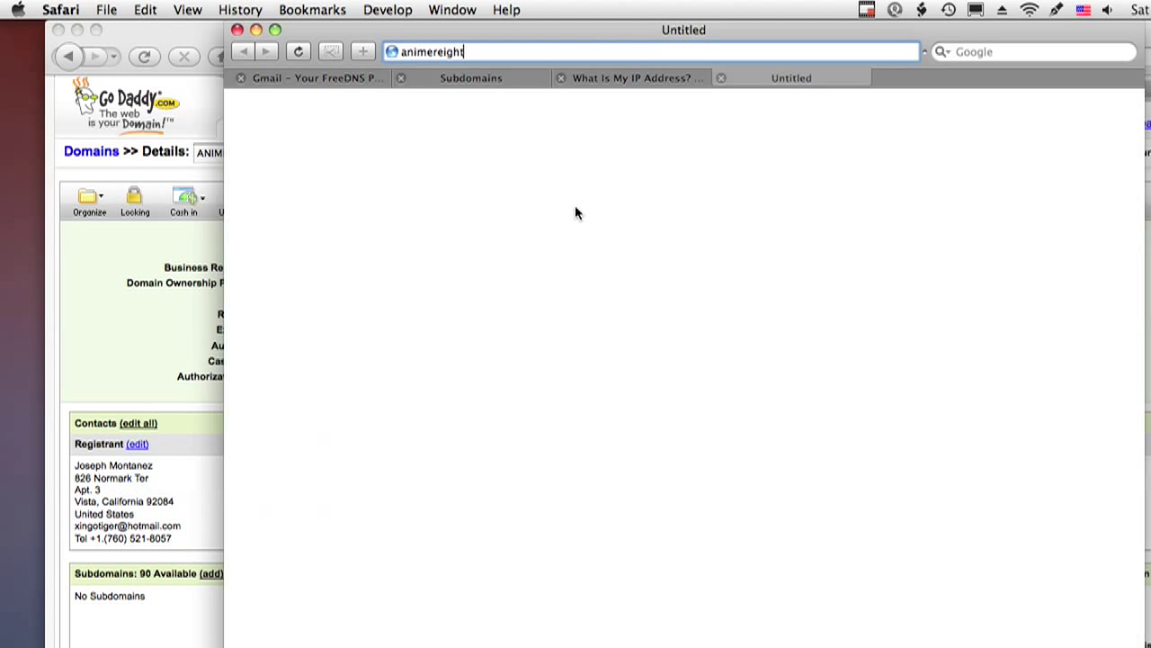
pyautogui.write('mereign.com')
pyautogui.press('Return')
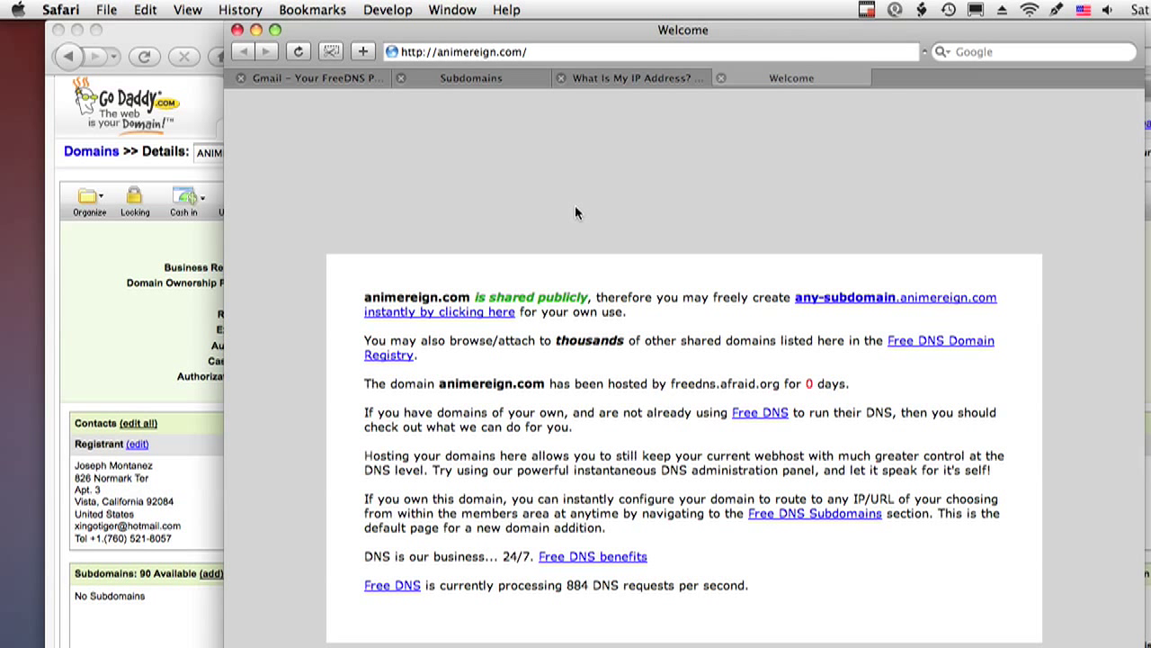
# Reload the site on port 8081 as animereign.com:8081.
pyautogui.click(559, 52)
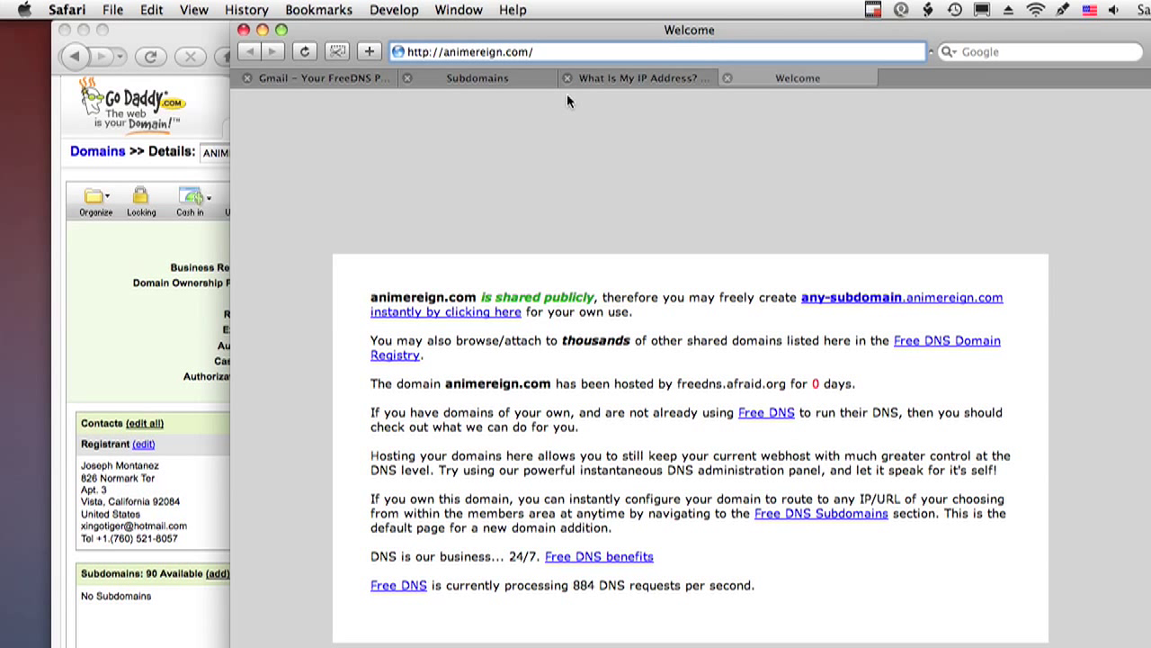
pyautogui.press('BackSpace')
pyautogui.write(':8081')
pyautogui.press('Return')
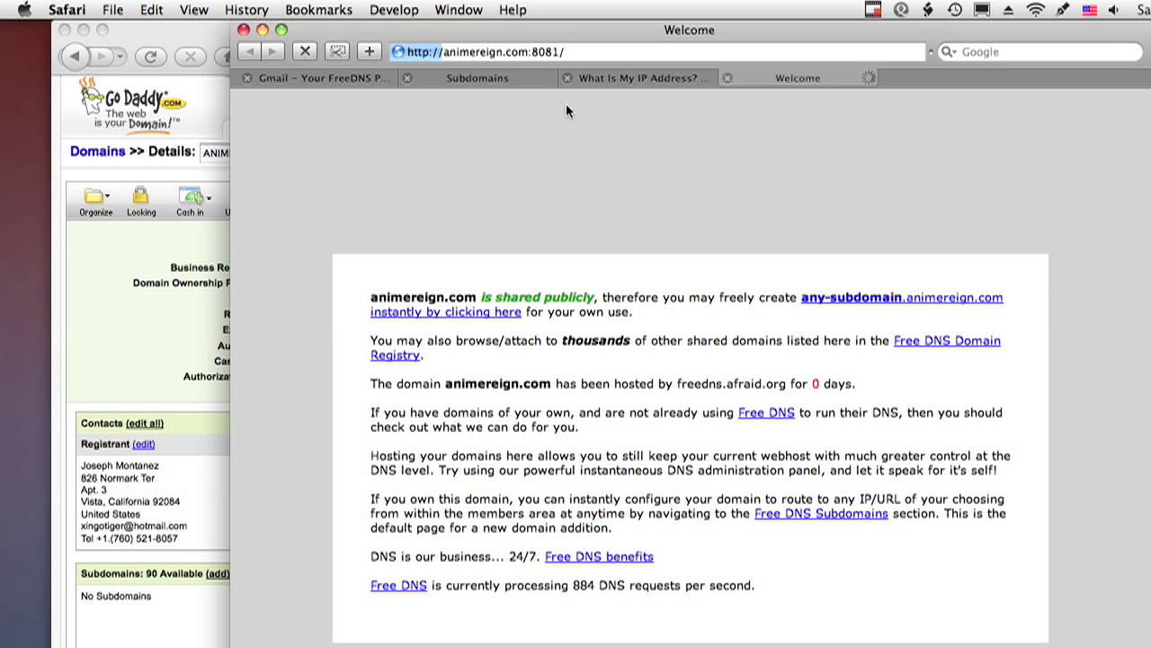
# Log in to the D-Link router admin at 192.168.0.1 with the admin password.
pyautogui.press('super+t')
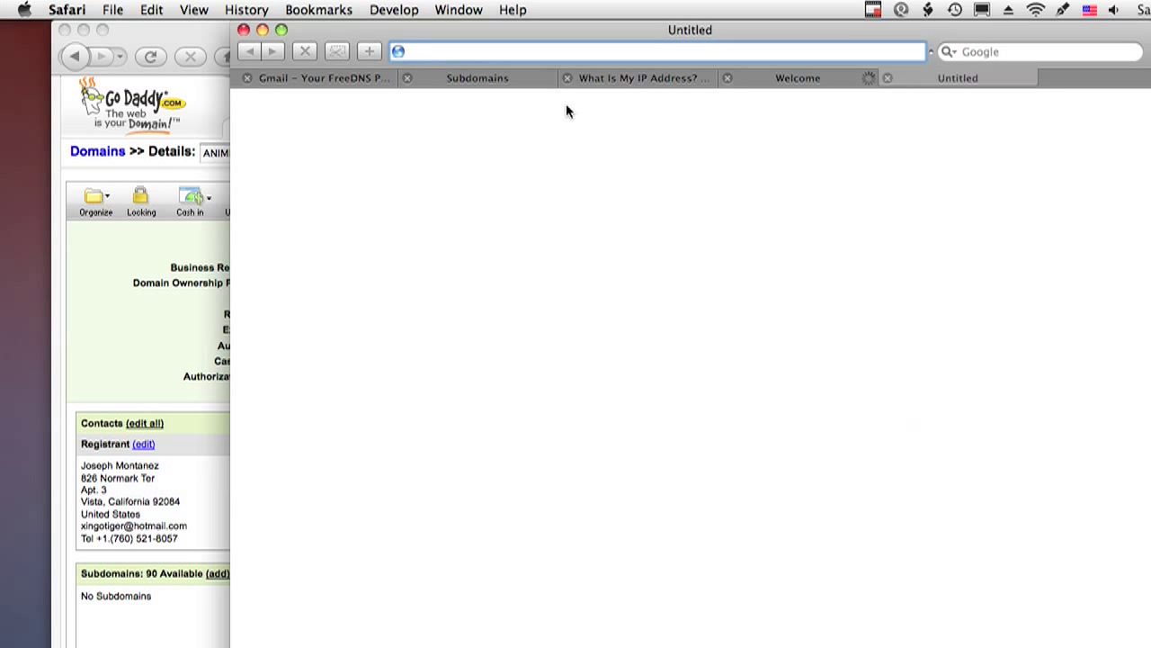
pyautogui.write('192.1680')
pyautogui.press('BackSpace')
pyautogui.write('.0.1')
pyautogui.press('Return')
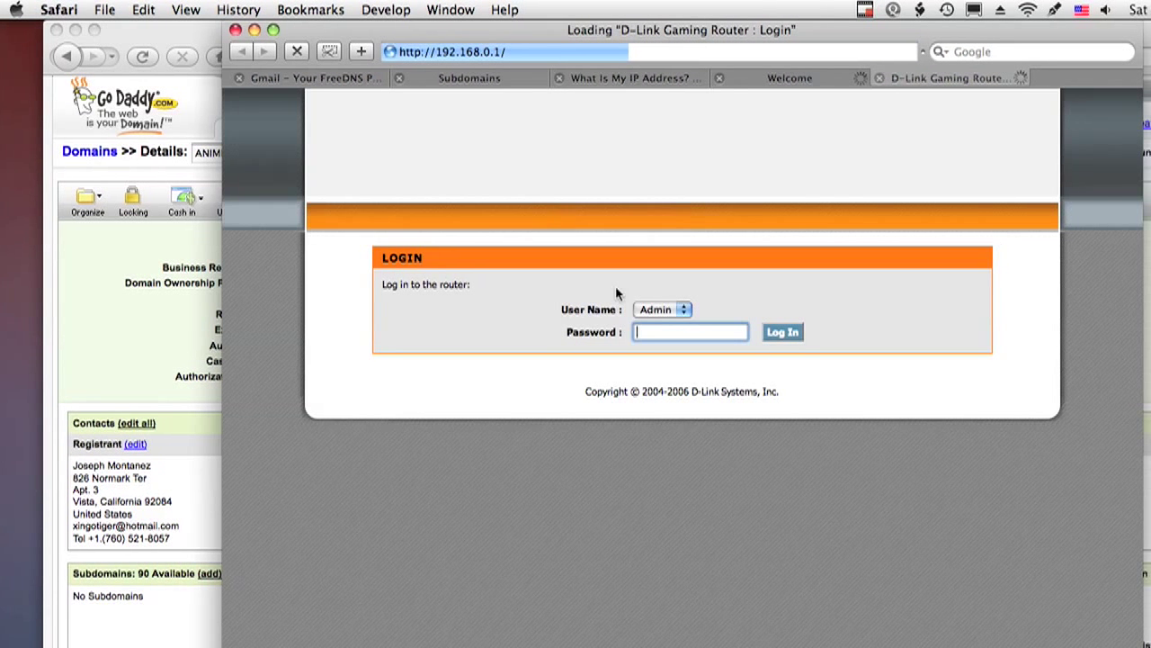
pyautogui.click(659, 332)
pyautogui.write('******')
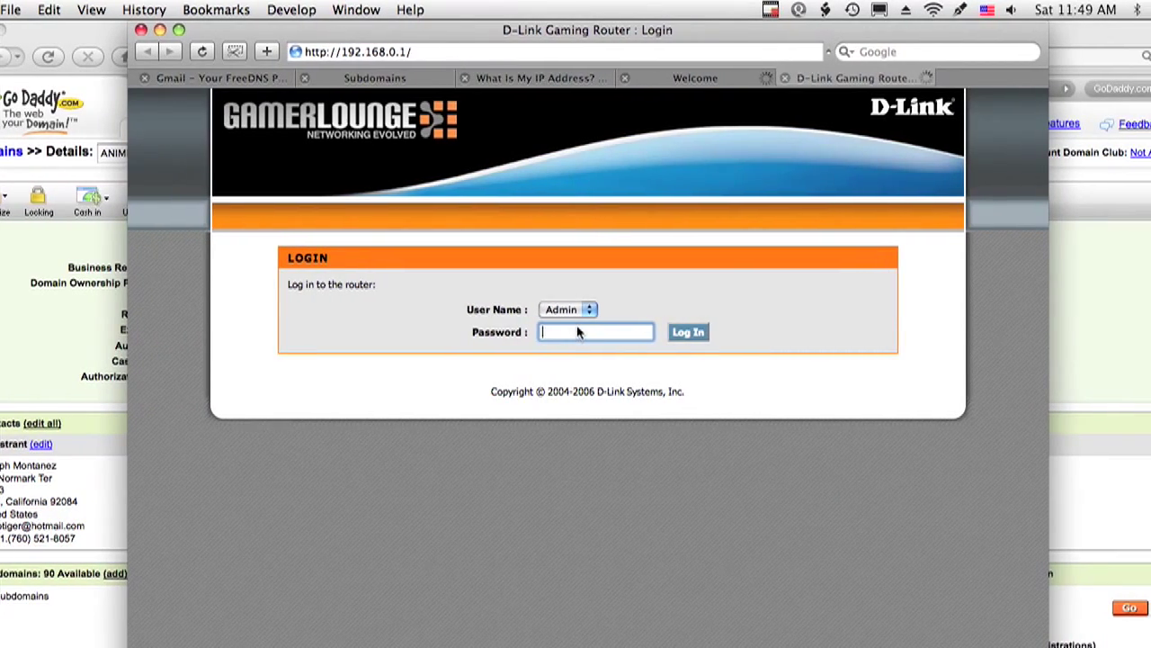
pyautogui.press('Return')
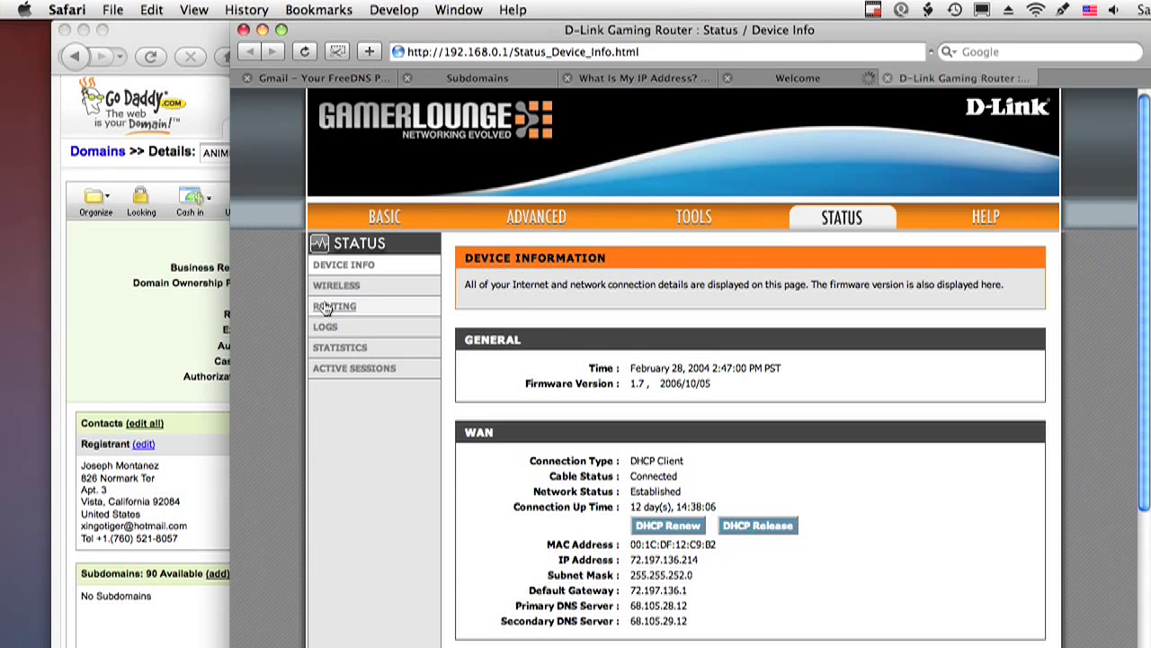
# Browse the router's Status Routing, Advanced, Special Applications and GameFuel pages.
pyautogui.click(325, 308)
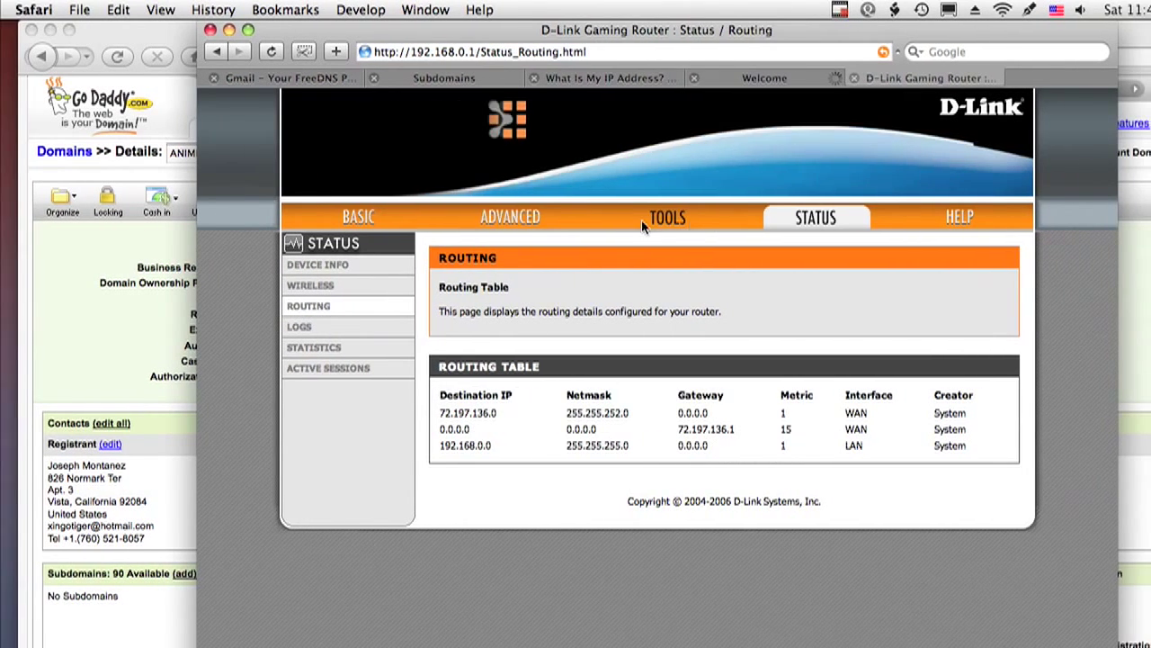
pyautogui.click(519, 227)
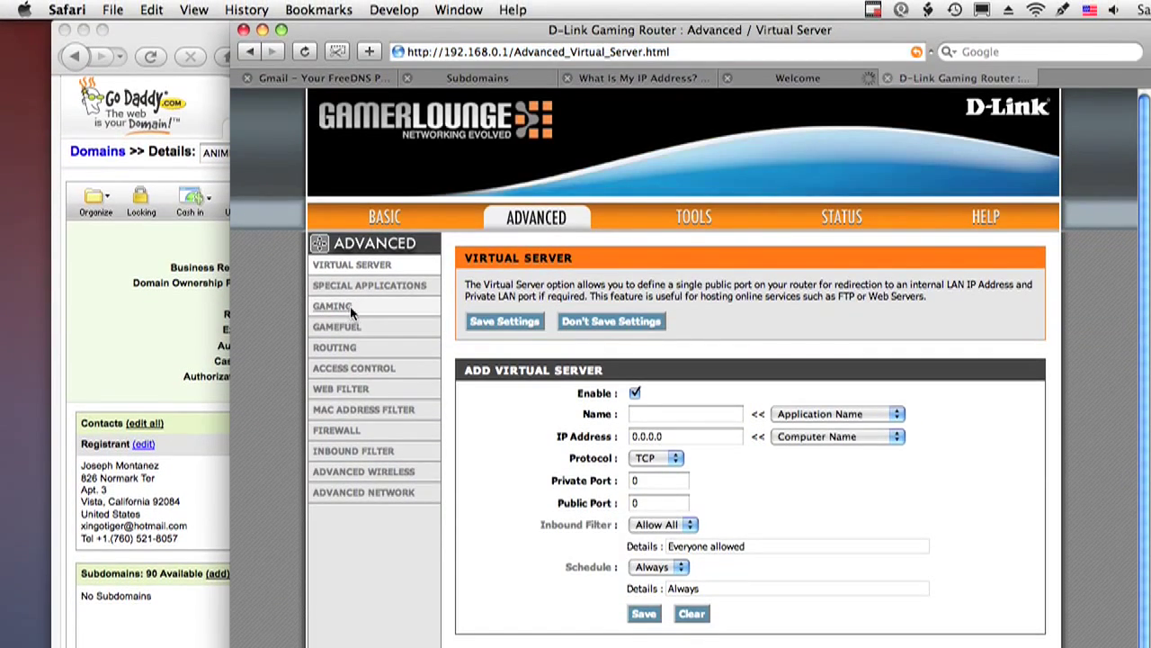
pyautogui.click(349, 291)
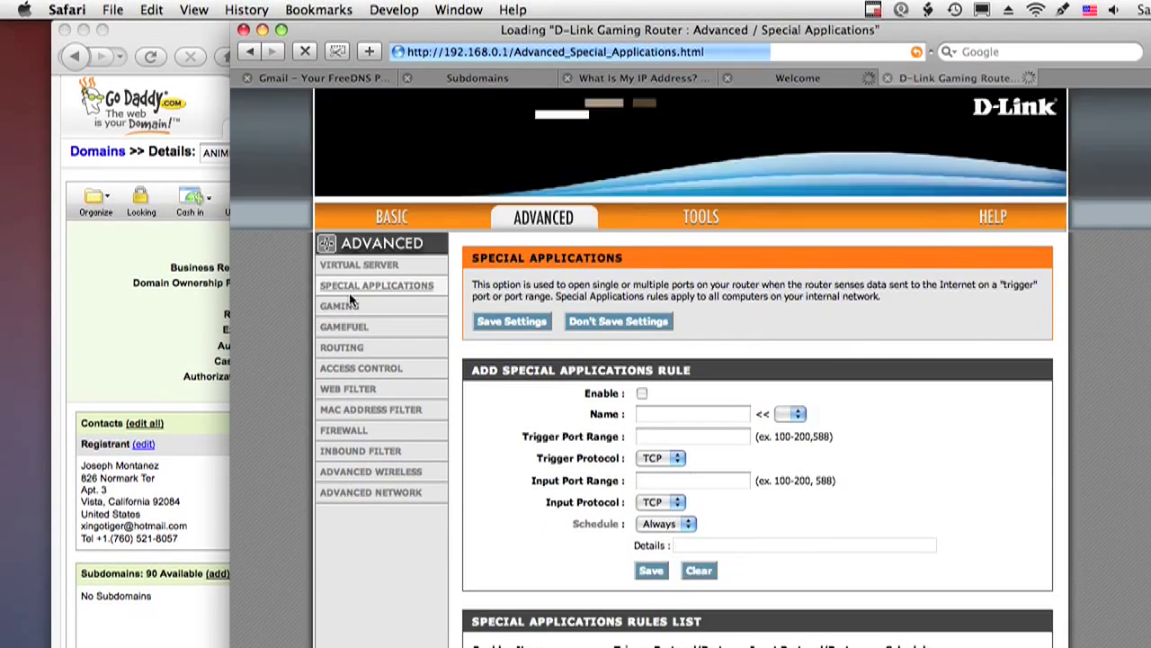
pyautogui.click(345, 324)
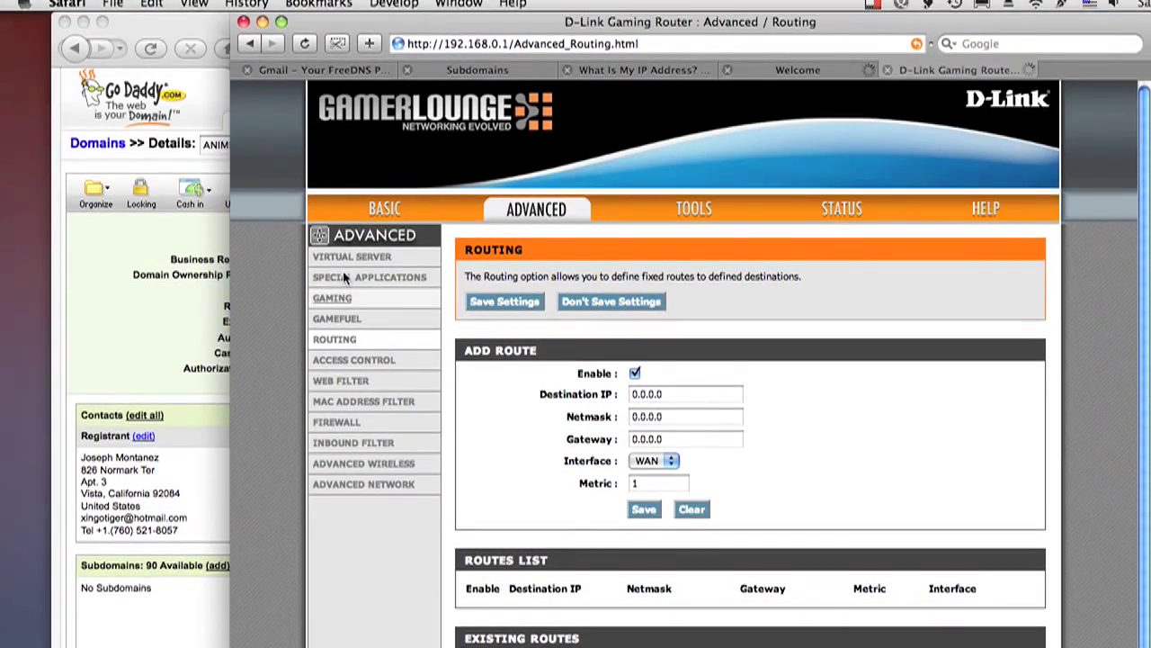
# Open the Gaming page and scroll down to the Game Rules List.
pyautogui.click(332, 283)
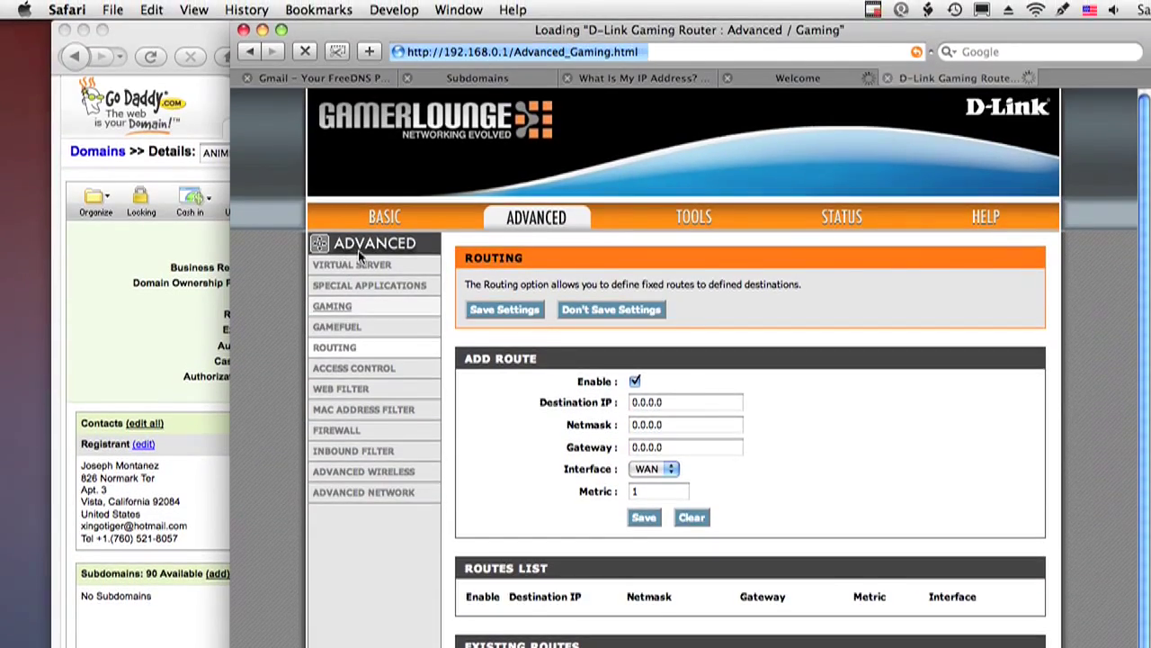
pyautogui.scroll(-2, 697, 485)
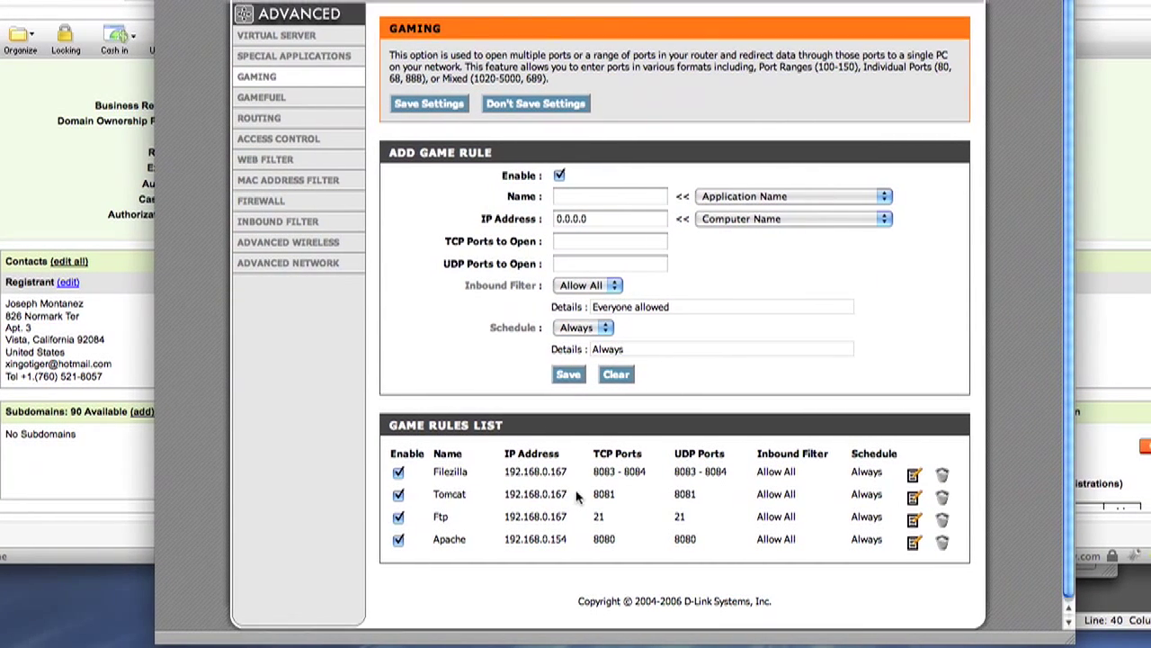
pyautogui.scroll(2, 660, 497)
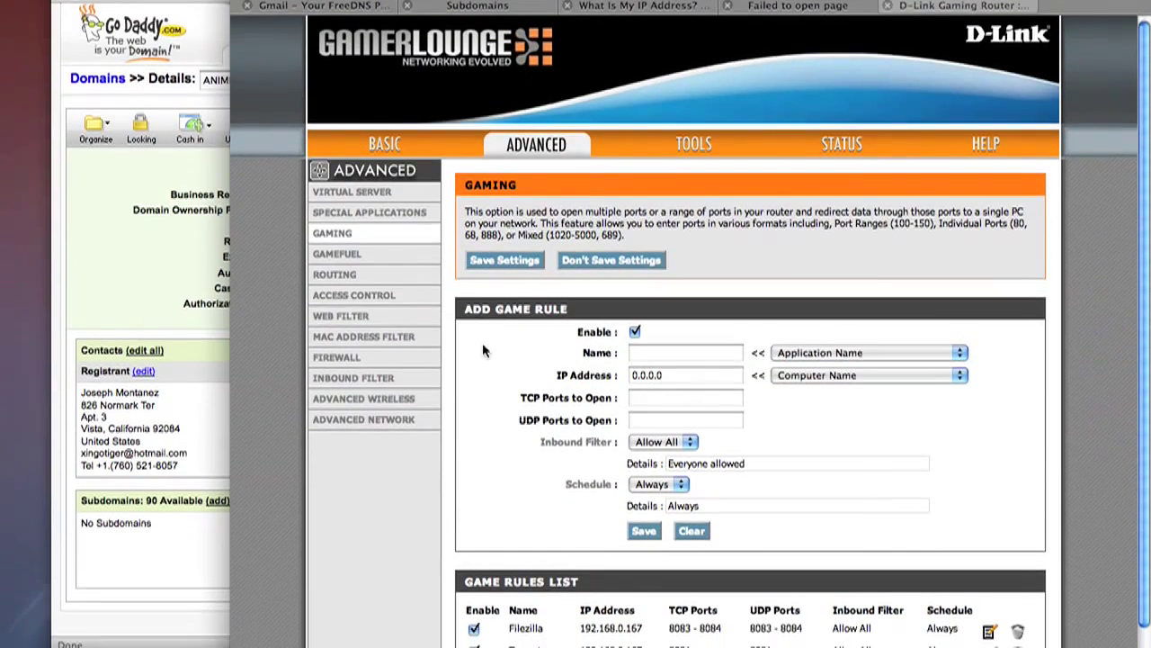
pyautogui.scroll(-1, 581, 469)
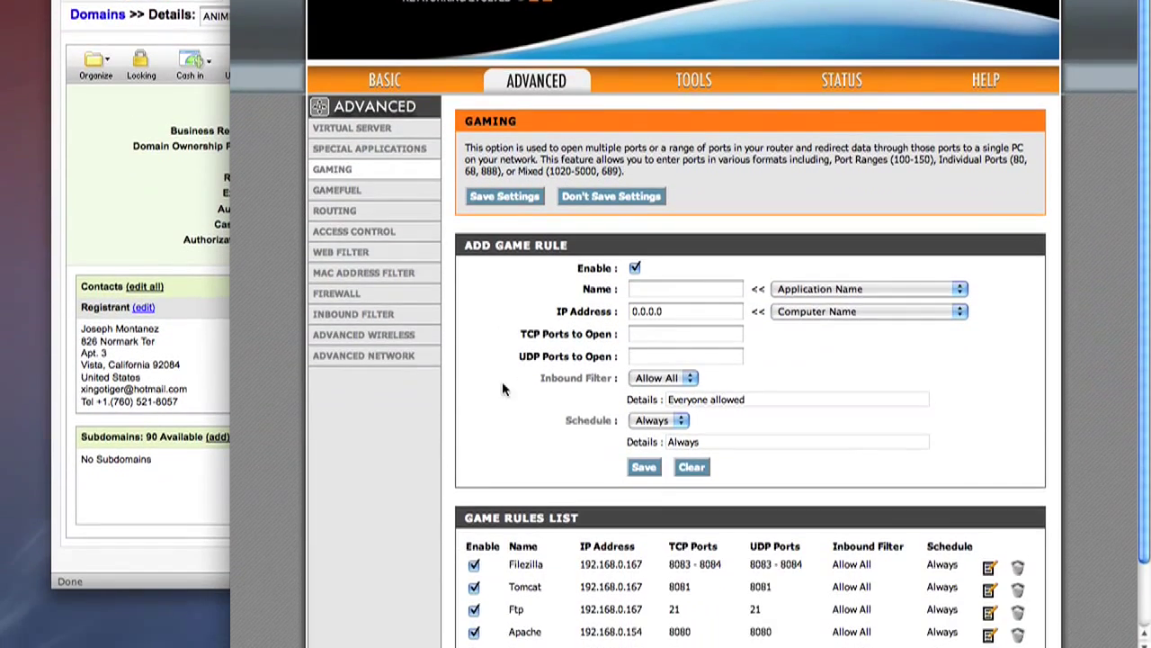
pyautogui.scroll(-1, 582, 384)
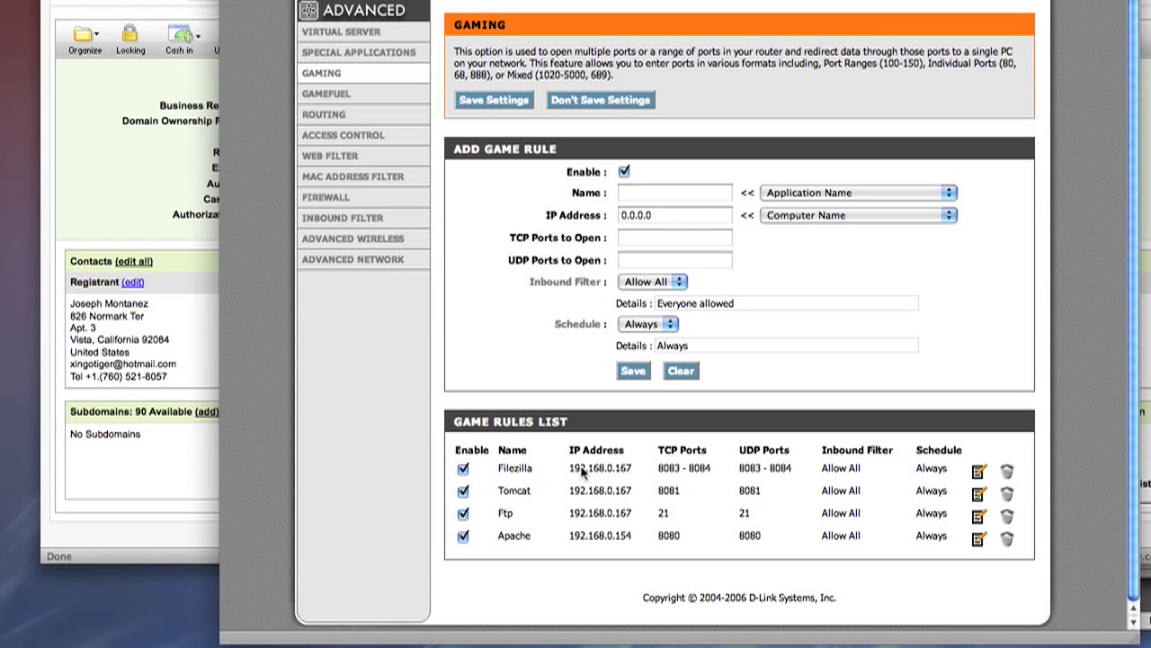
# Highlight the Tomcat rule's IP 192.168.0.167 and port 8081, then Filezilla's port range.
pyautogui.moveTo(503, 491); pyautogui.dragTo(616, 494)
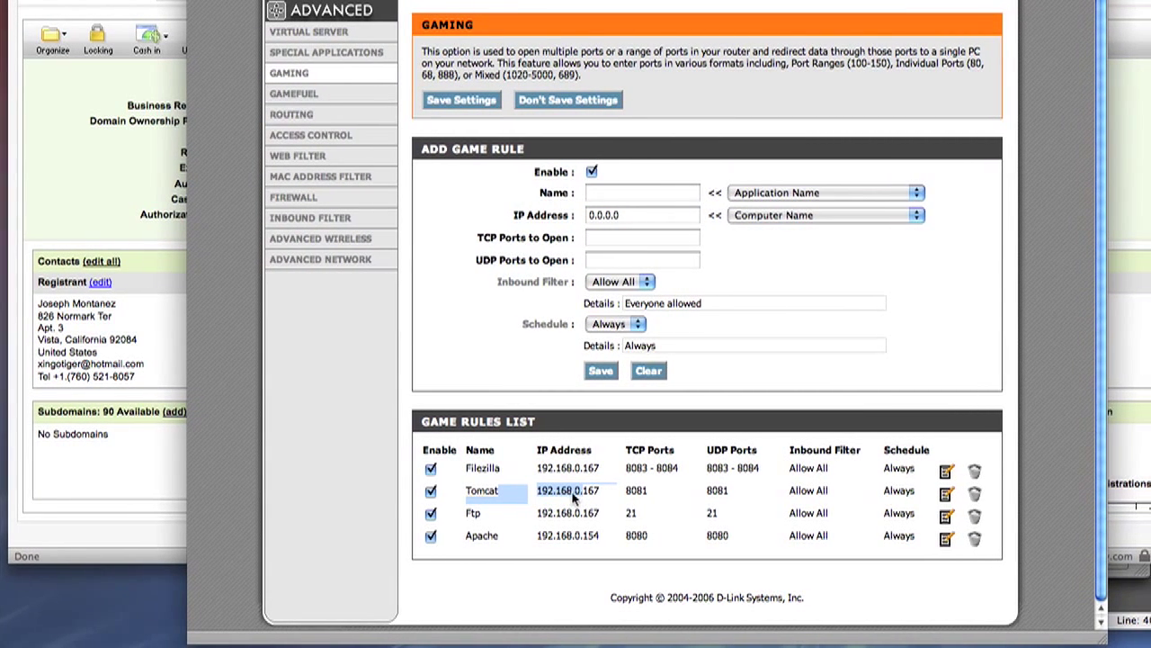
pyautogui.click(575, 497)
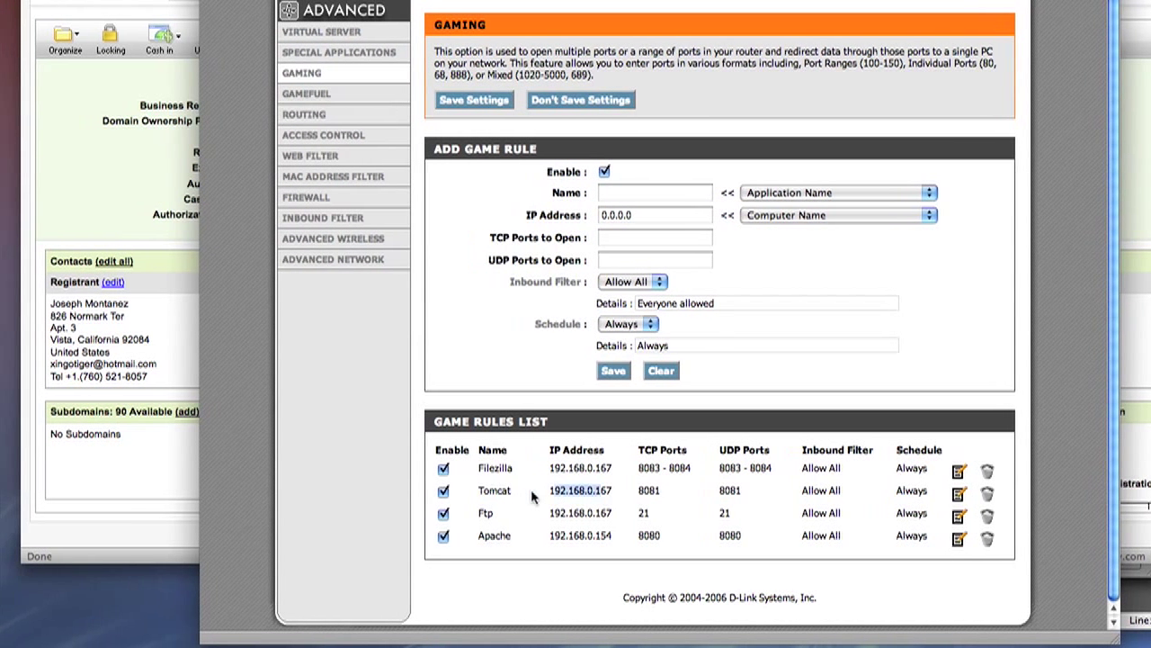
pyautogui.moveTo(526, 491); pyautogui.dragTo(596, 495)
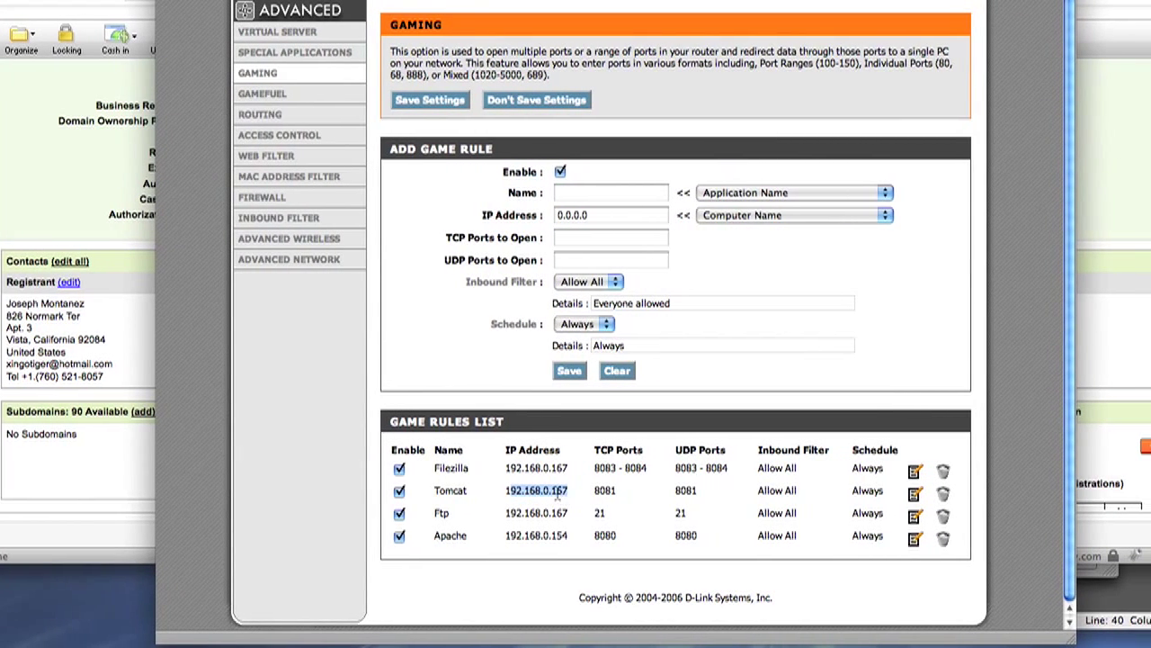
pyautogui.doubleClick(629, 490)
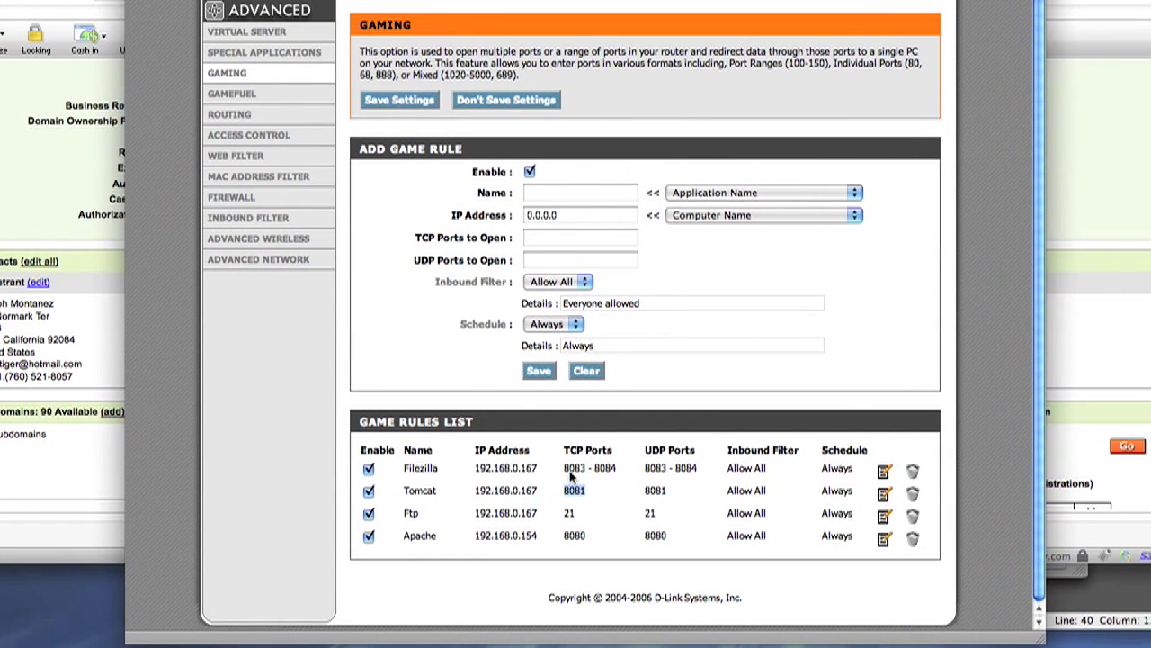
pyautogui.moveTo(569, 467); pyautogui.dragTo(614, 468)
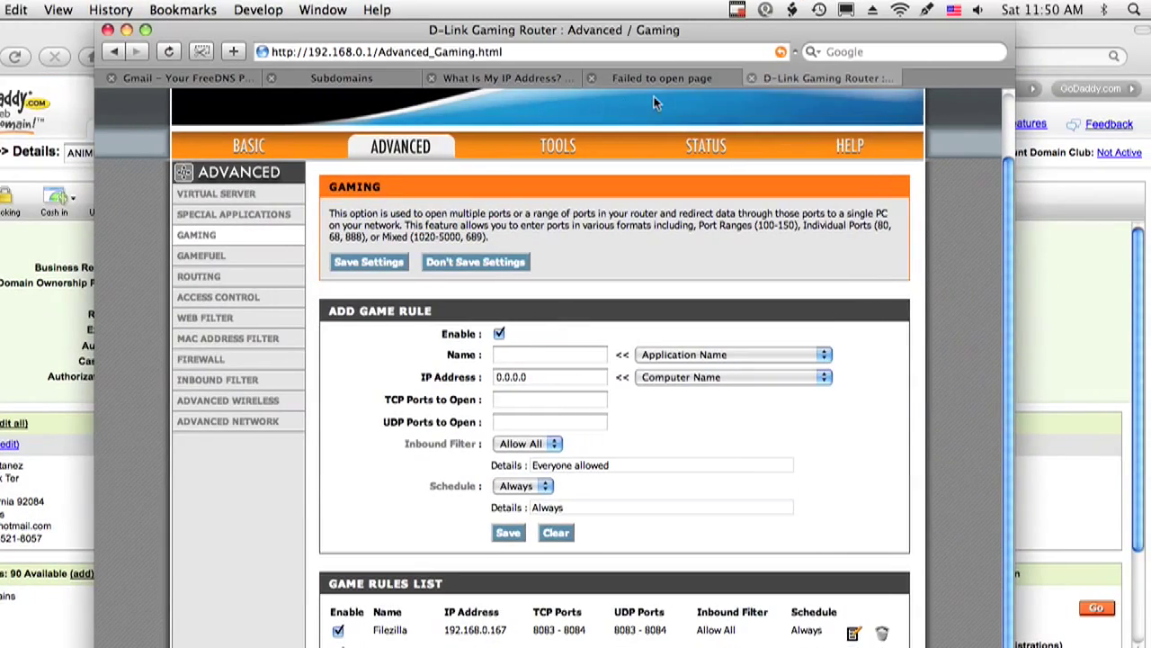
pyautogui.click(654, 79)
pyautogui.press('super+t')
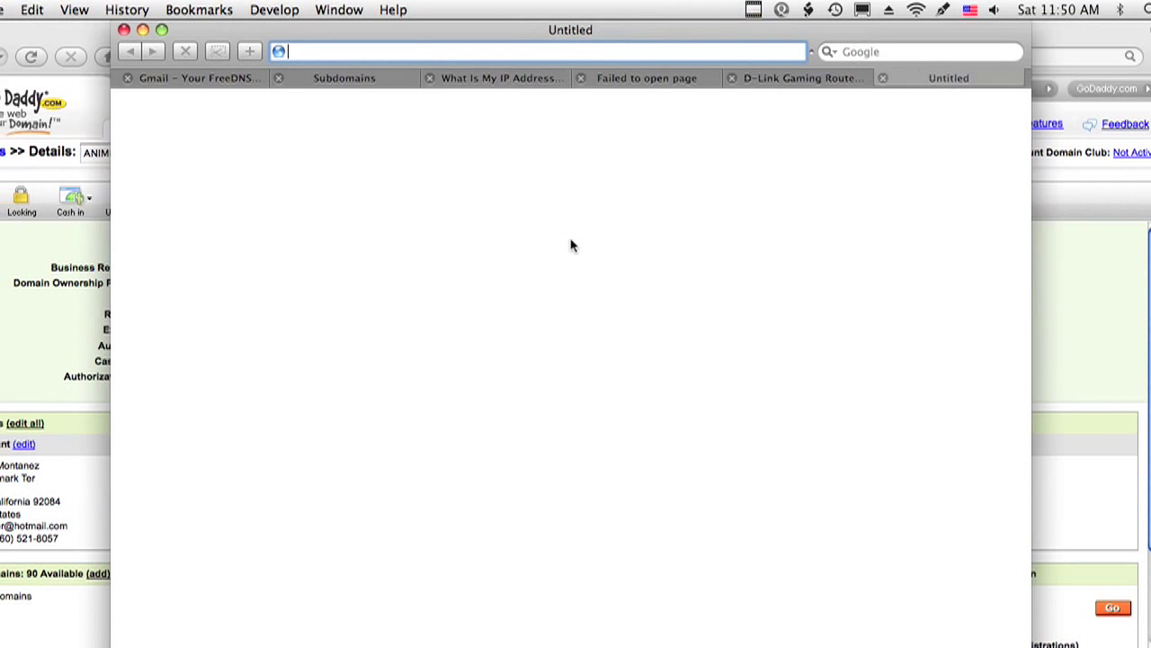
pyautogui.write('shabb.com:8081/')
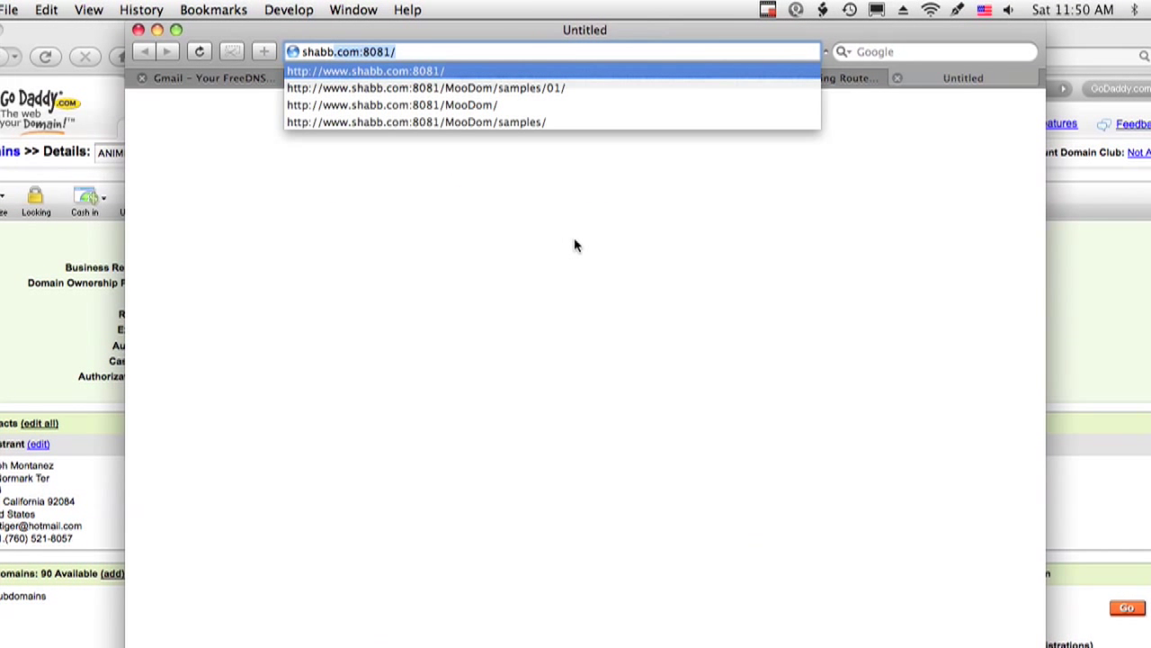
pyautogui.press('Return')
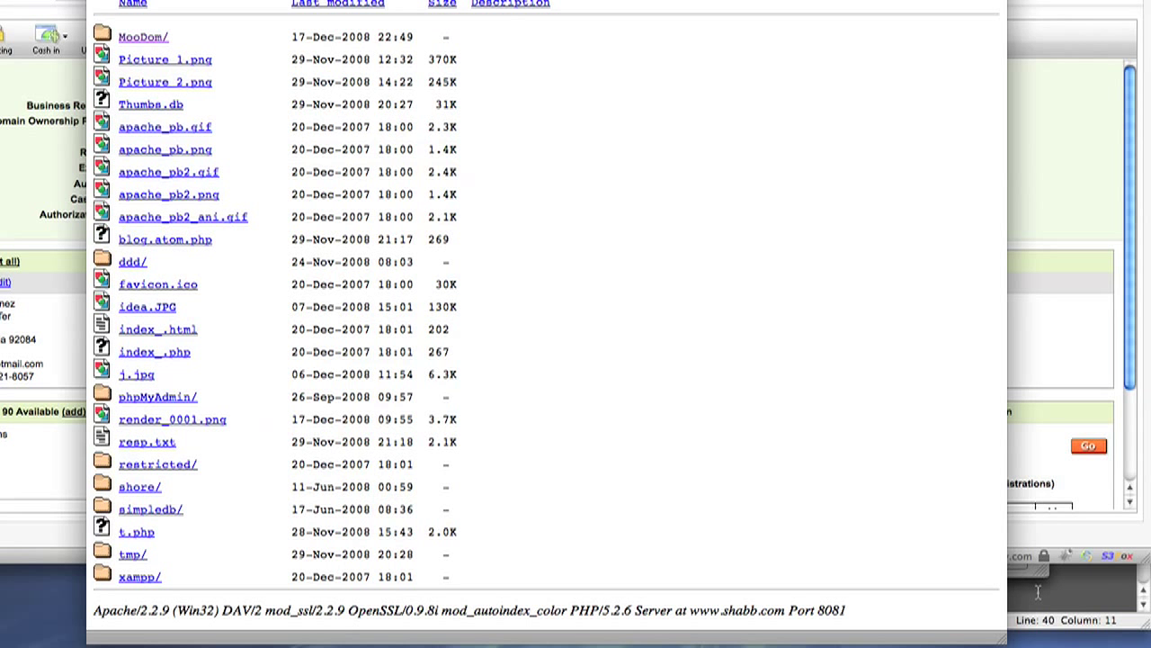
pyautogui.click(1038, 591)
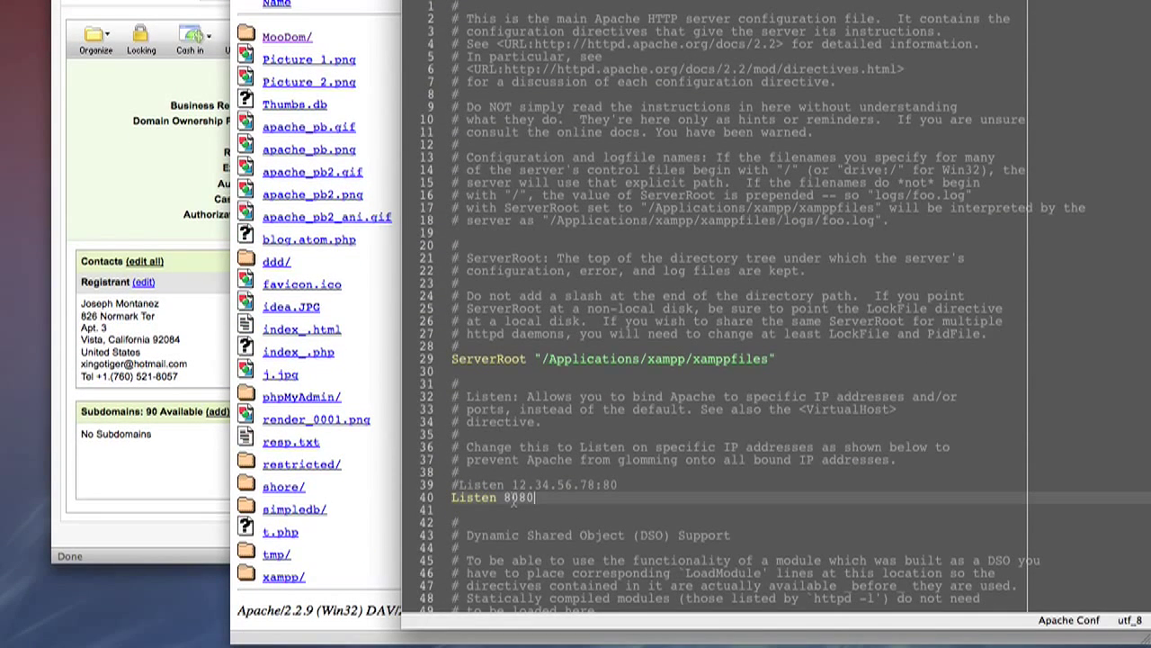
pyautogui.press('BackSpace')
pyautogui.press('BackSpace')
pyautogui.write('8081/')
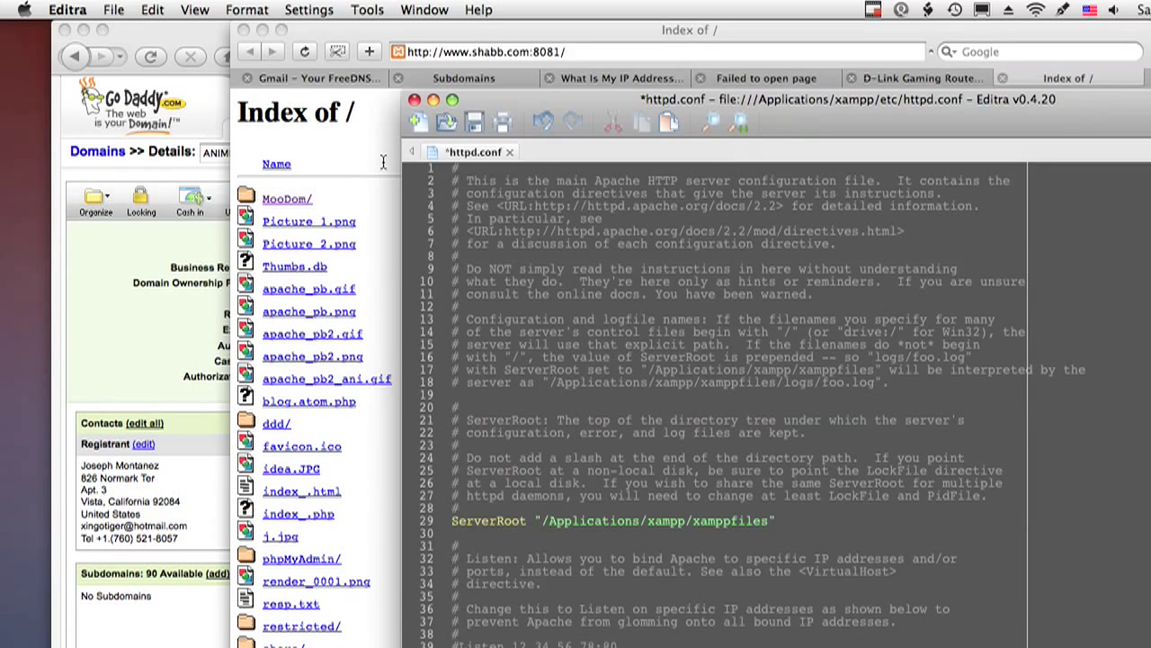
pyautogui.click(382, 162)
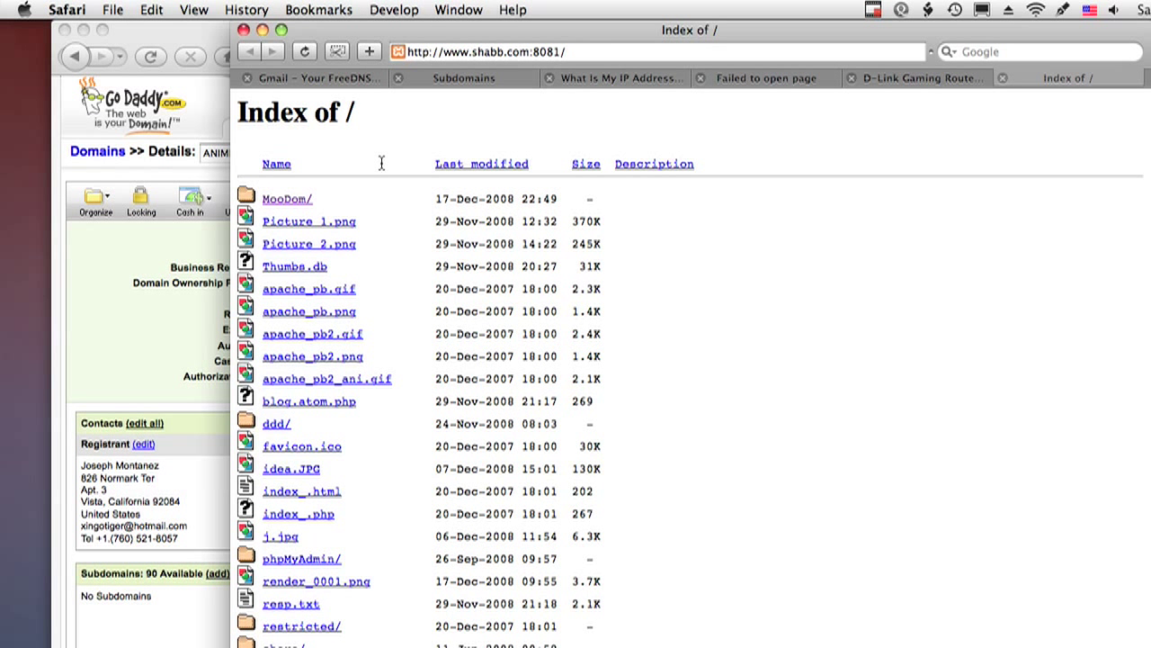